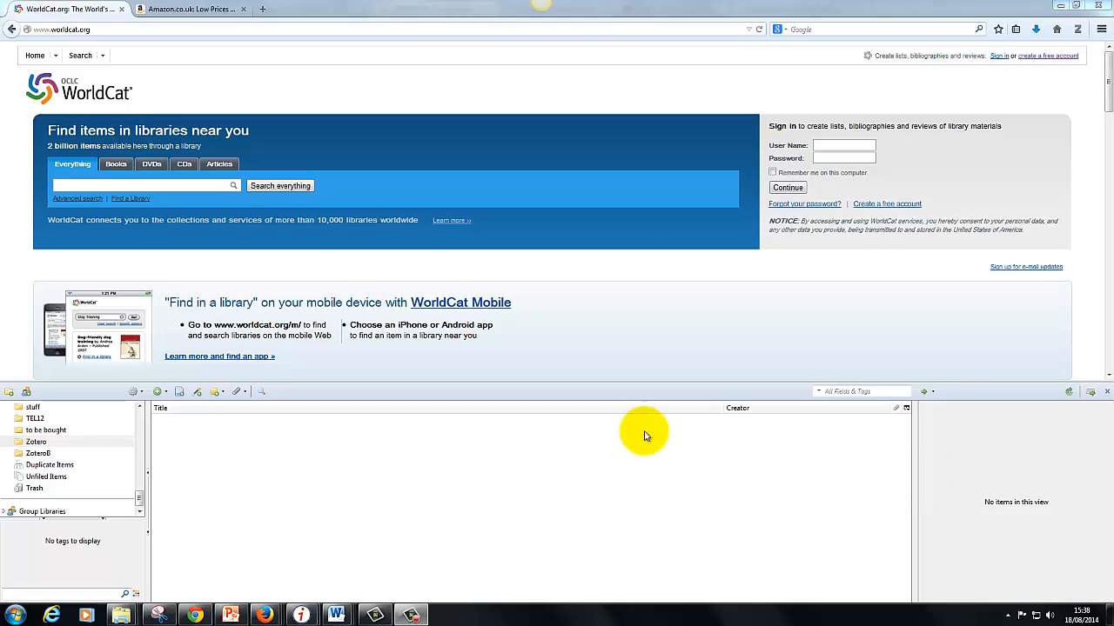
- Search WorldCat for "The labour markets of emerging economies"
left_click(113, 29)
left_click(112, 29)
left_click(109, 186)
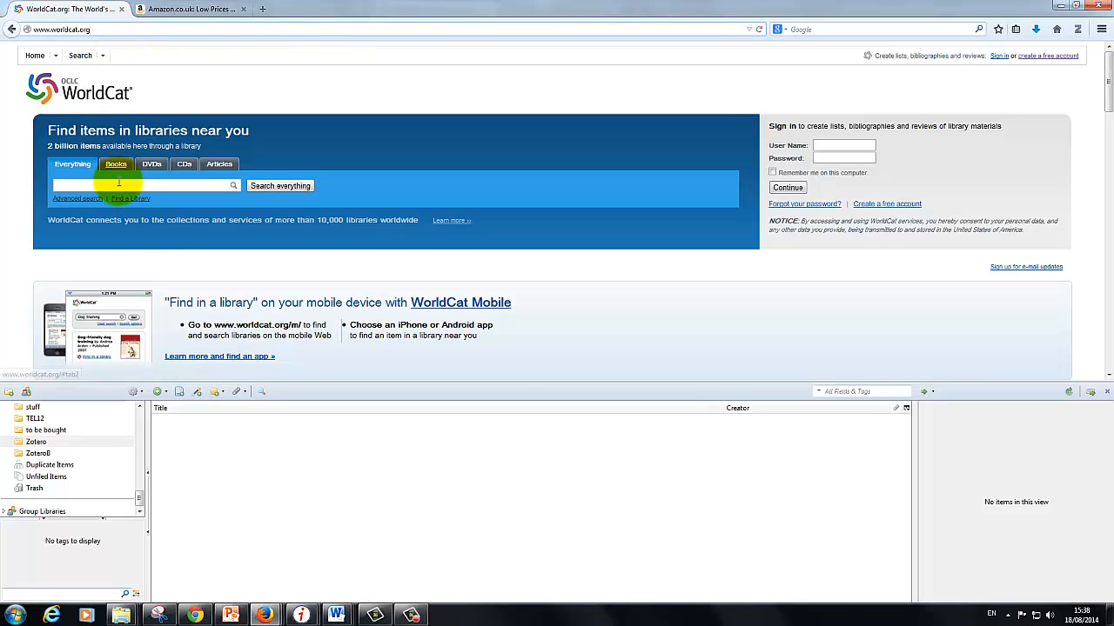
type("The labour markets of emerging economies")
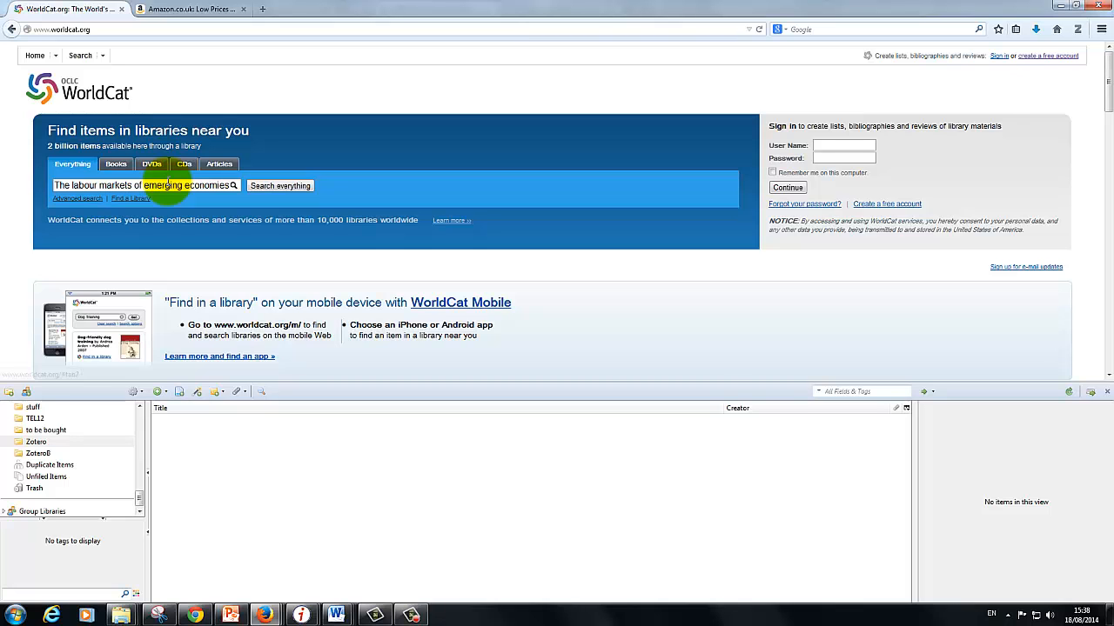
key("Return")
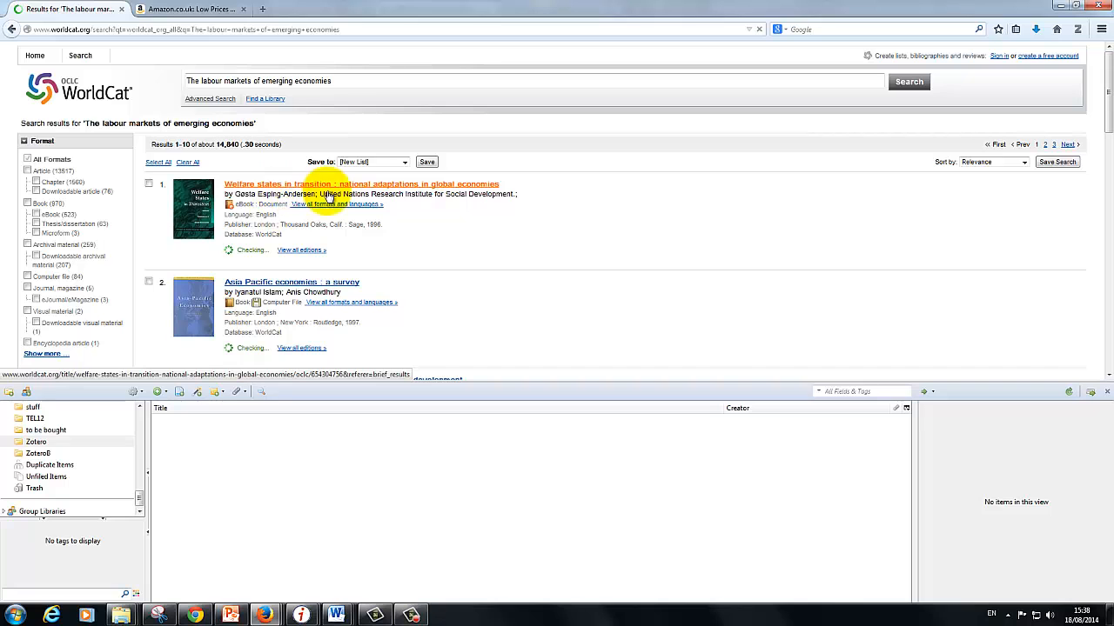
- Find the matching title's list of editions, open the second listed print edition, and save it to the Zotero collection
scroll(318, 214, "down", 5)
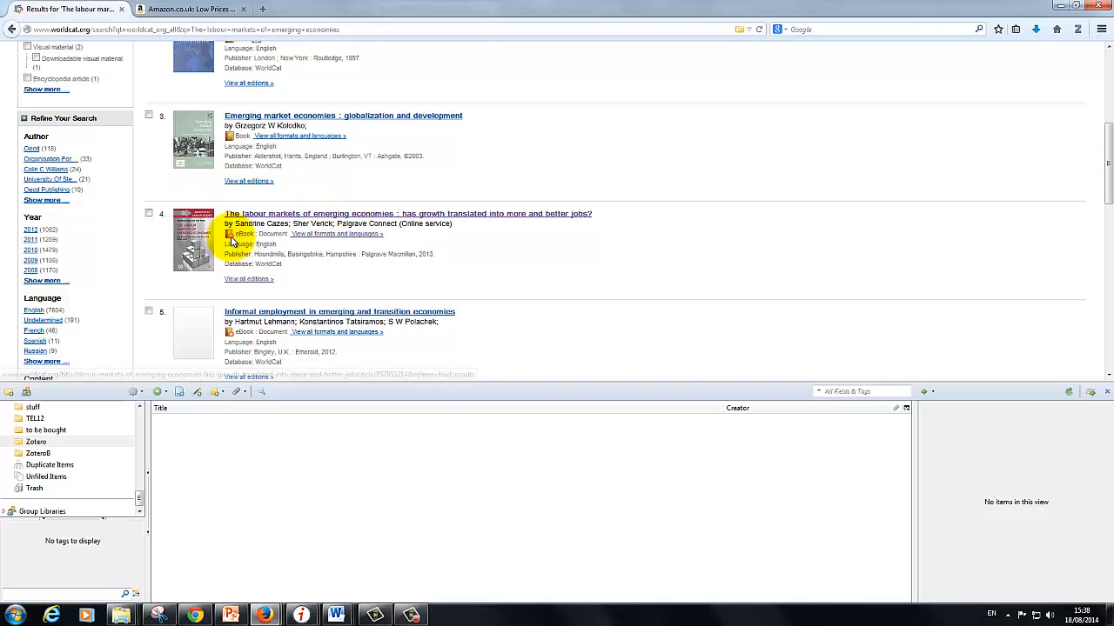
left_click(258, 282)
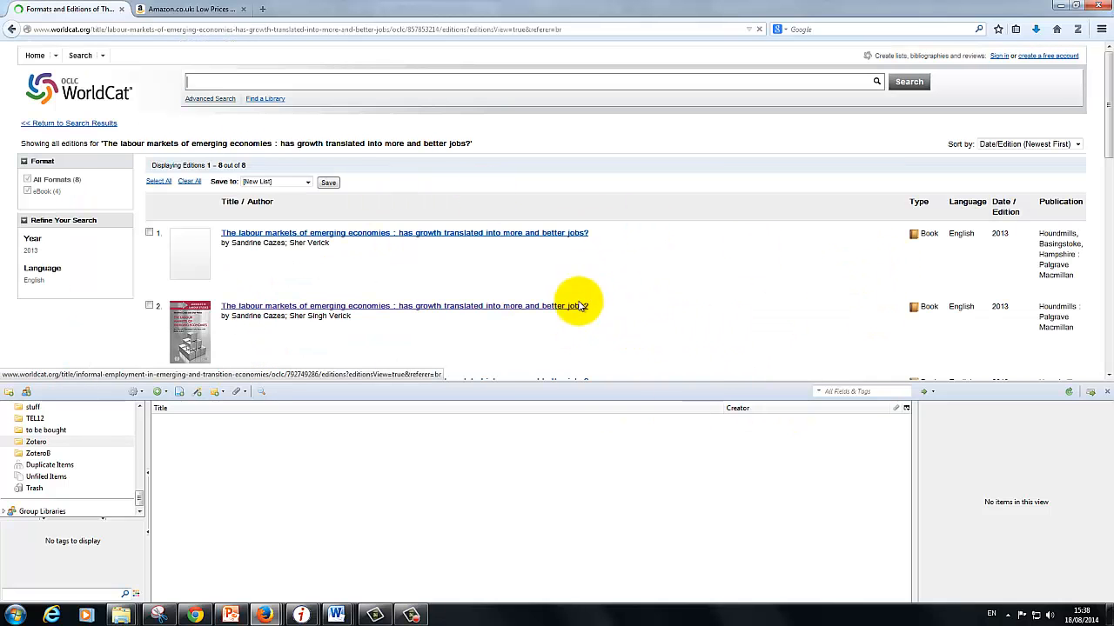
scroll(679, 283, "down", 3)
scroll(678, 282, "down", 1)
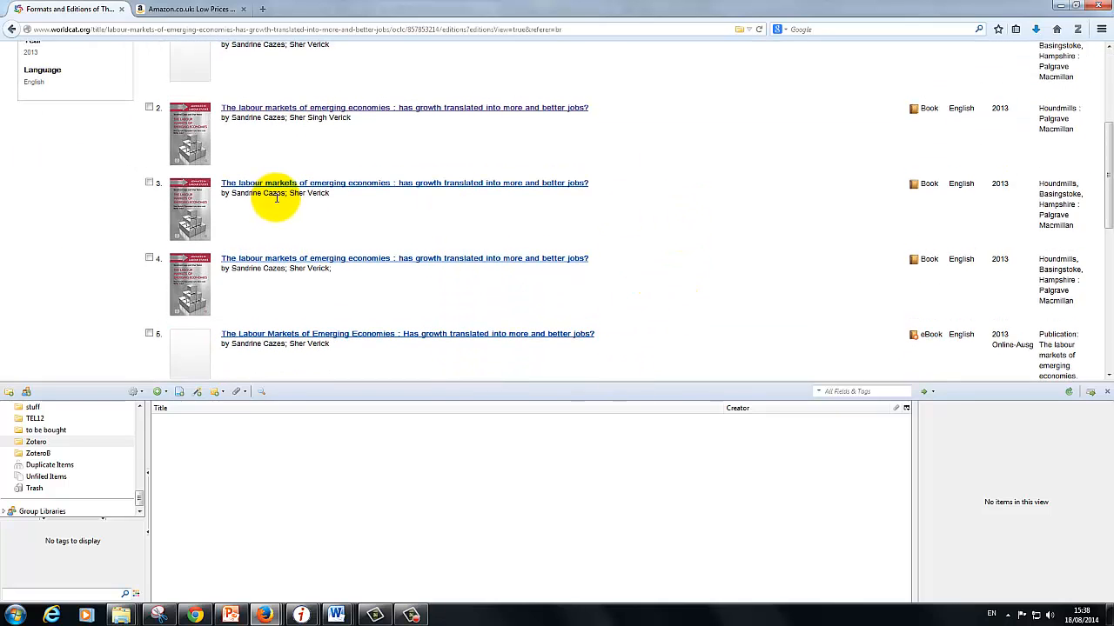
left_click(346, 116)
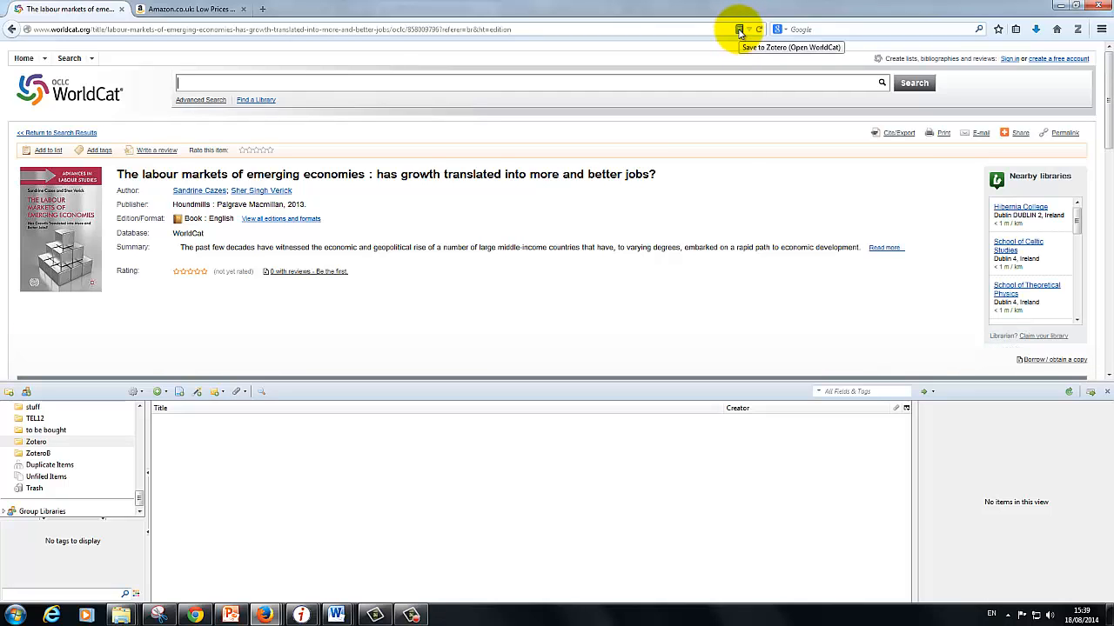
left_click(739, 31)
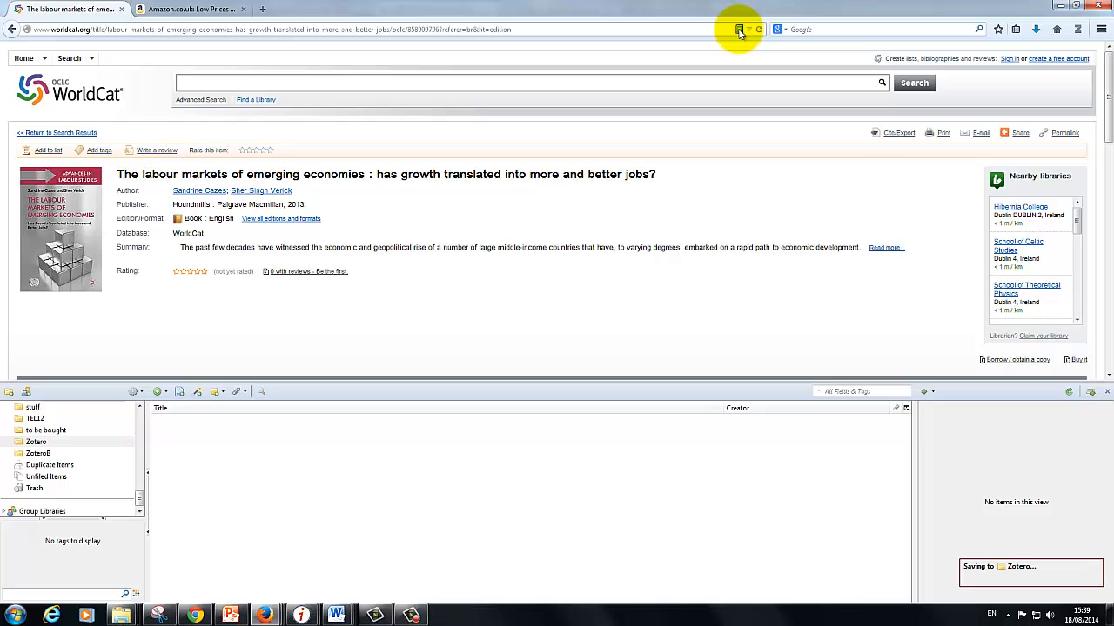
- Add the tag "labour markets" to the newly saved book
left_click(474, 426)
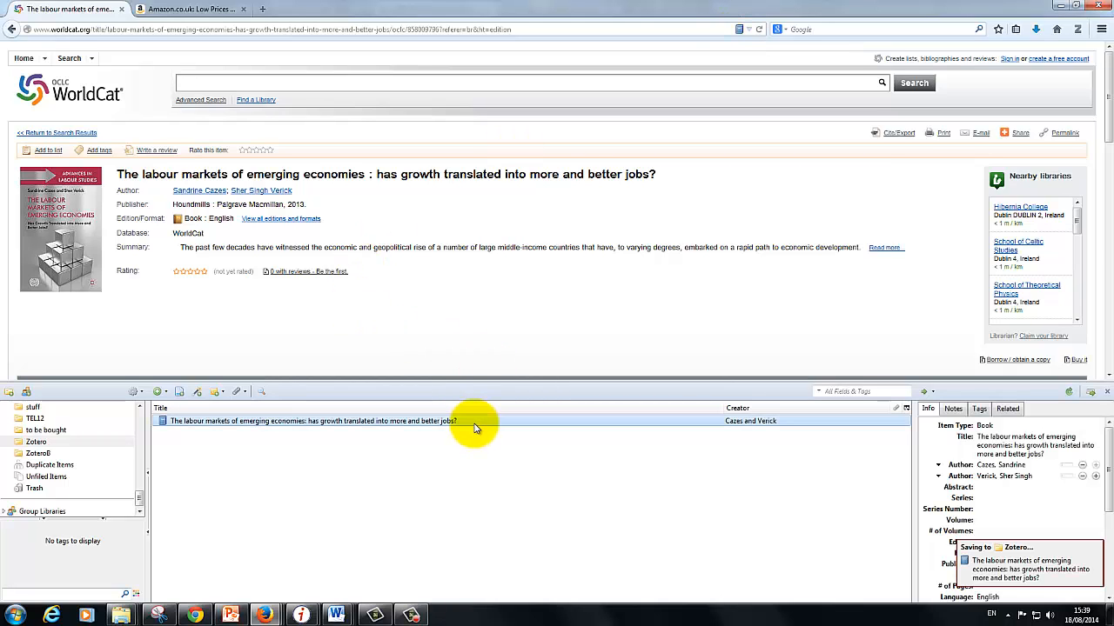
left_click(979, 410)
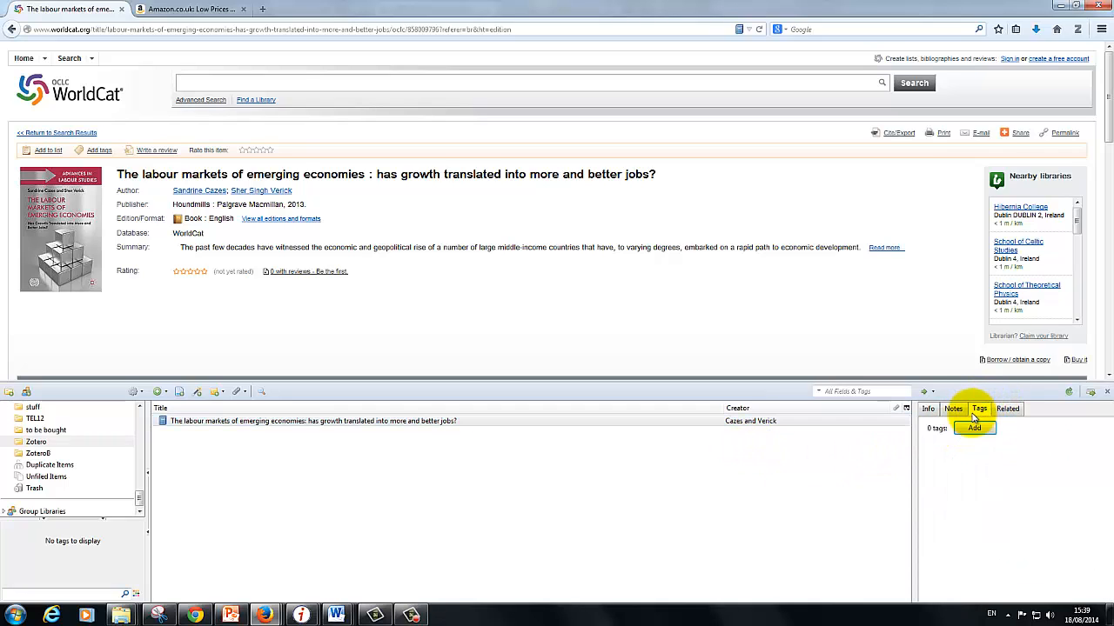
left_click(974, 429)
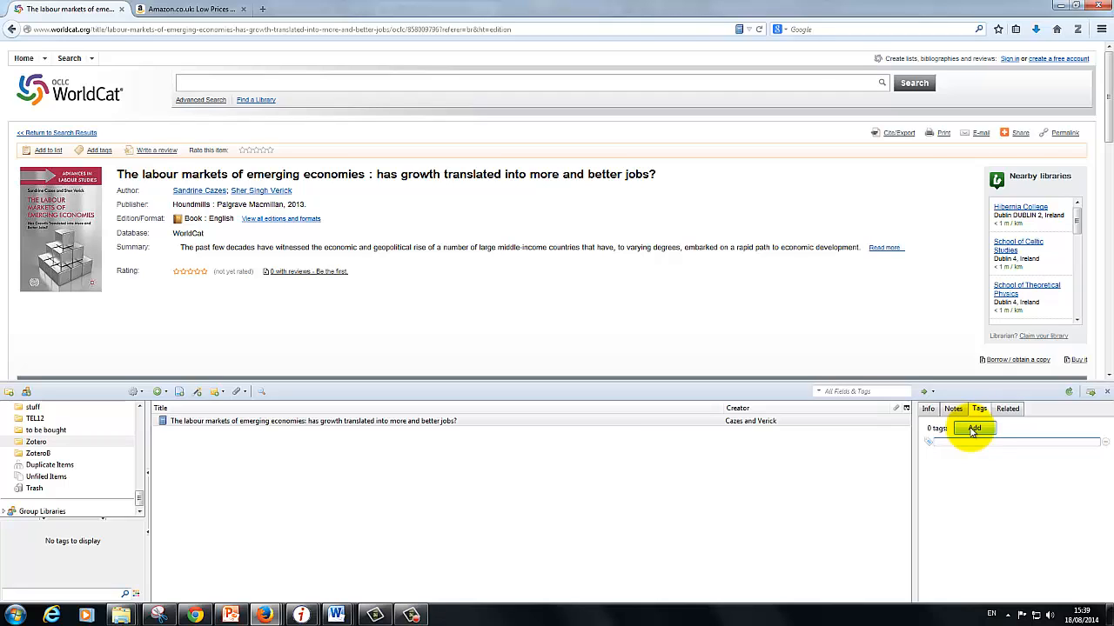
type("labour markets")
key("Return")
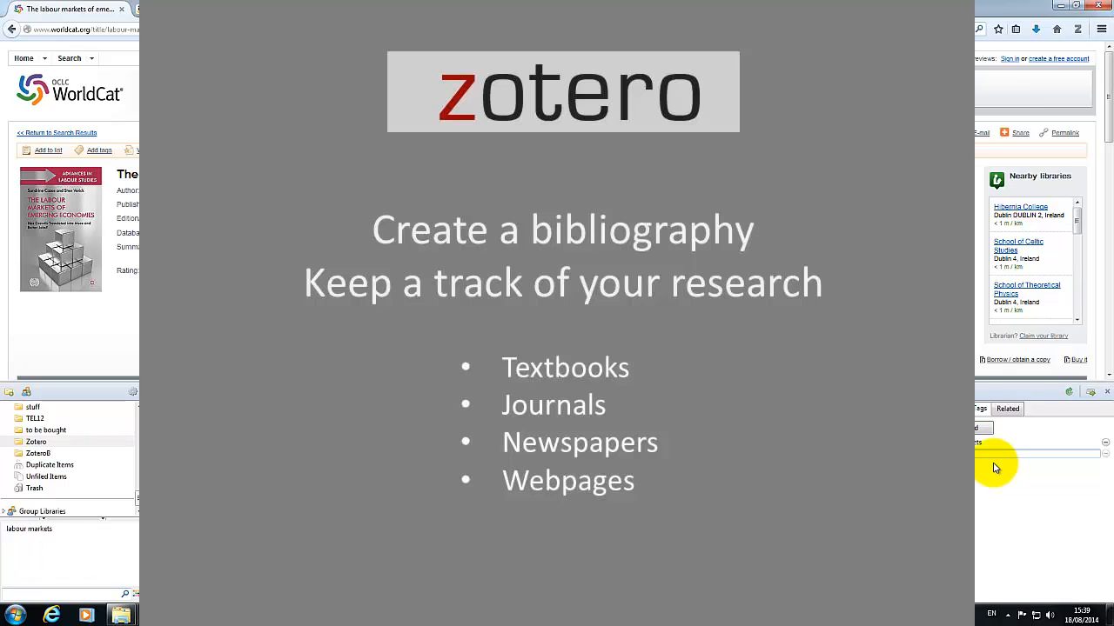
- Add a second tag, "economic development", to the book
type("econ")
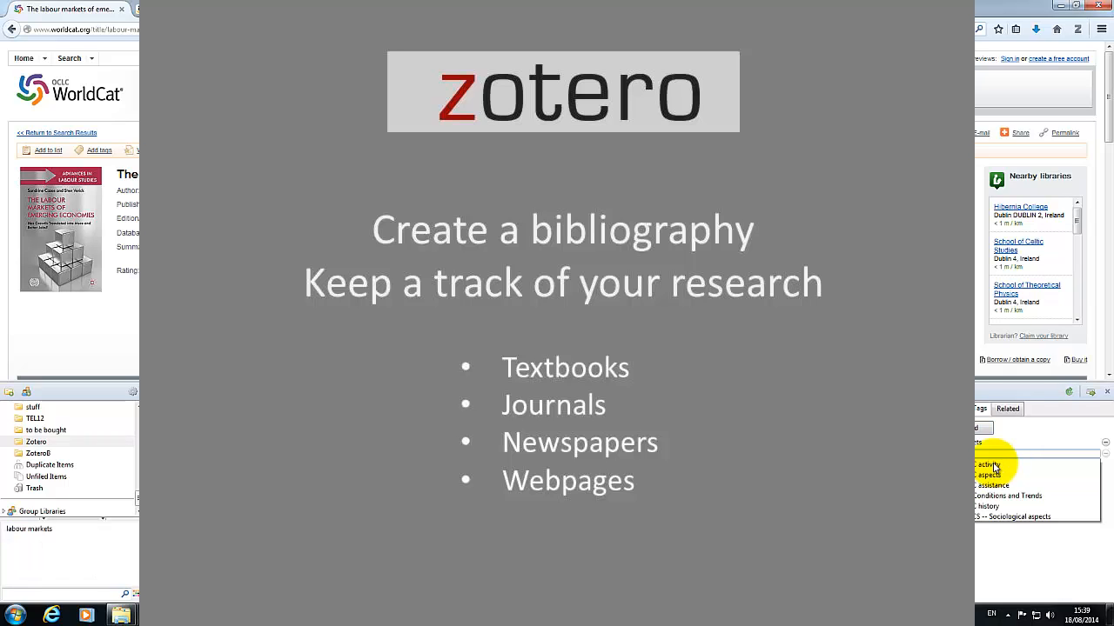
type("o")
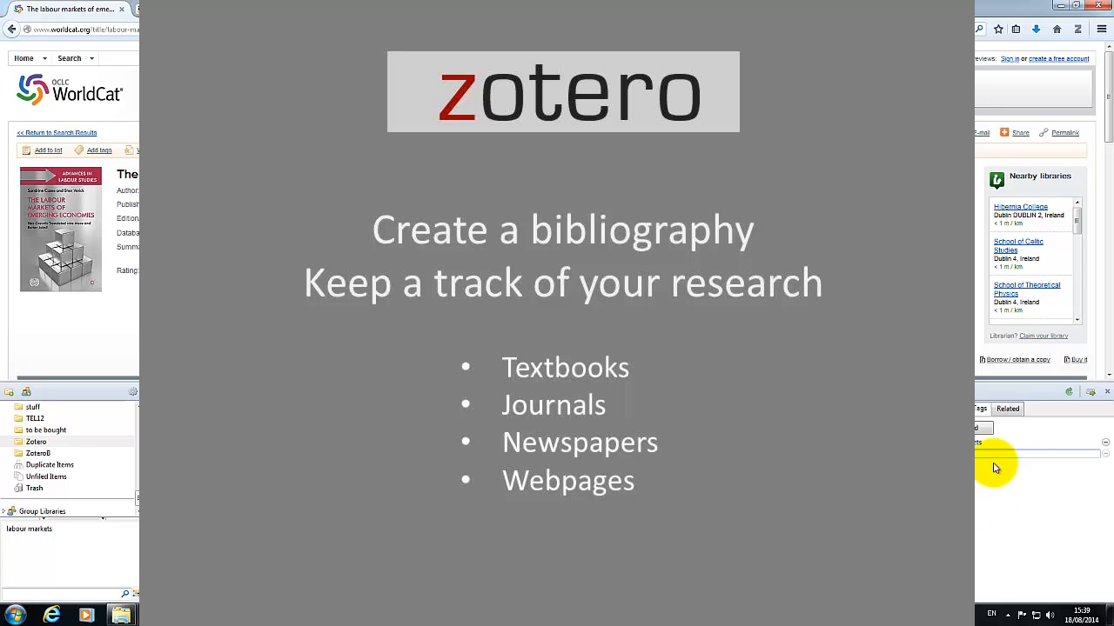
type("mic developemn")
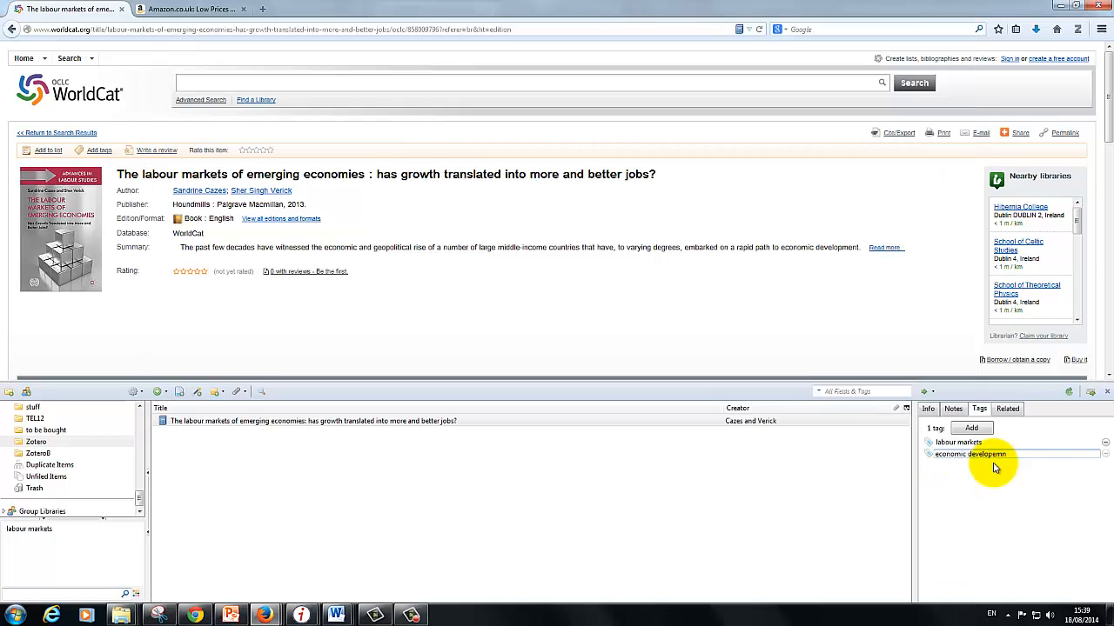
key("BackSpace")
key("BackSpace")
type("pment")
key("Return")
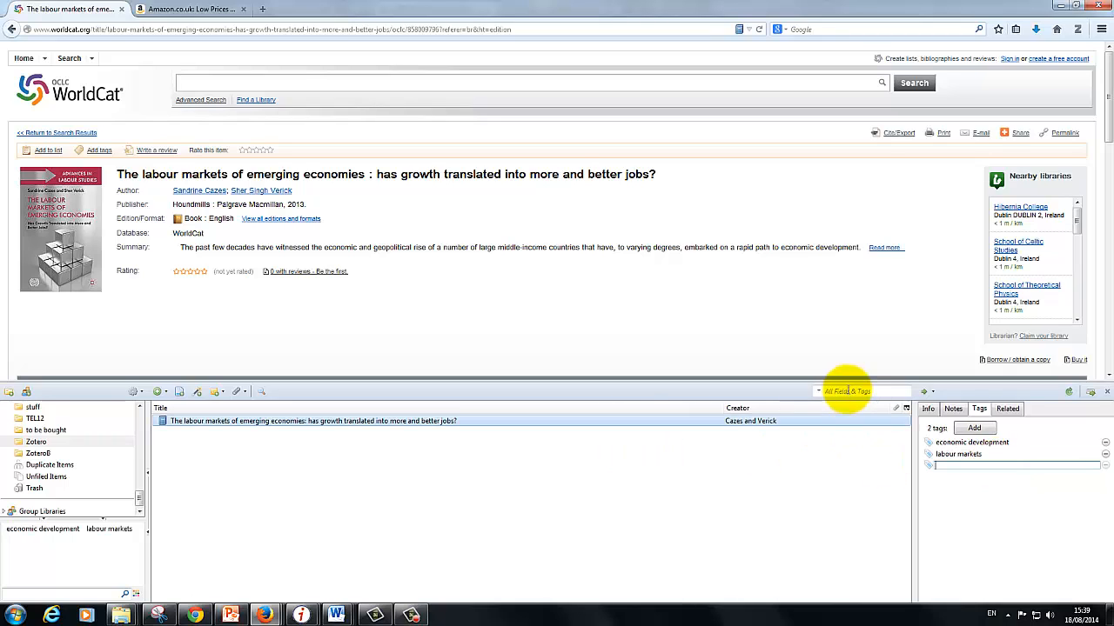
- Search all fields and tags in the Zotero collection for "economi" and select the matching book
left_click(847, 392)
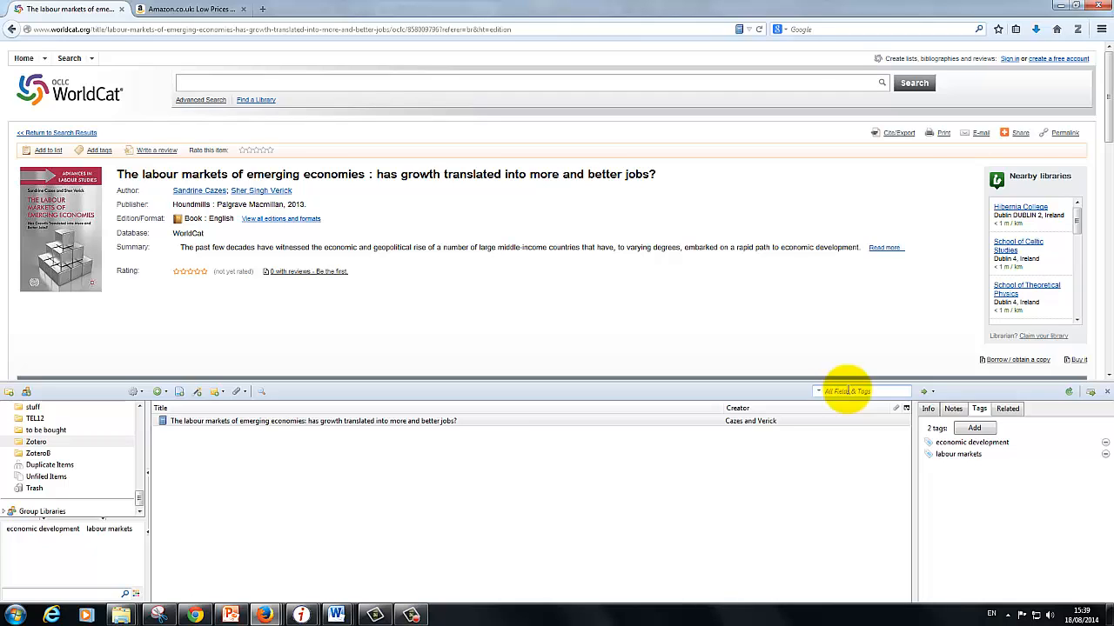
type("ed")
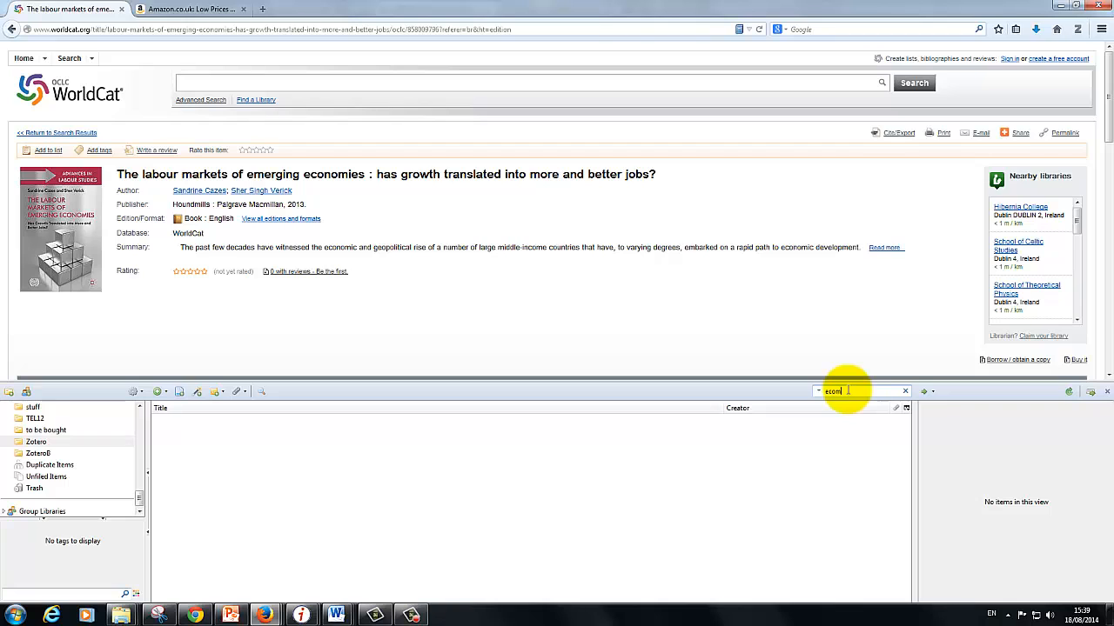
type("no")
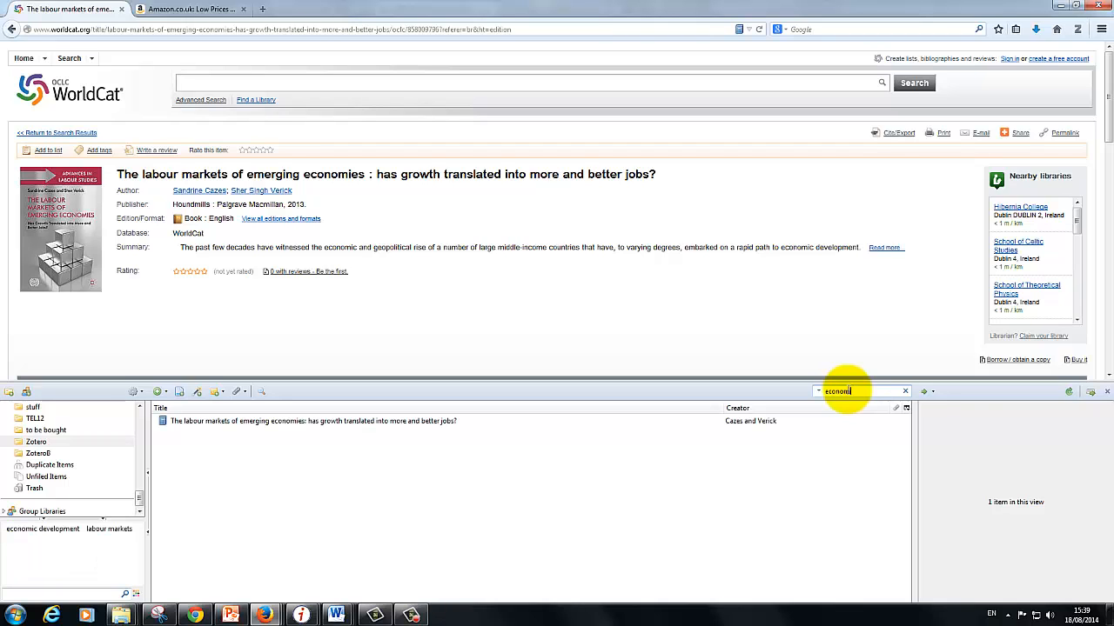
type("mi")
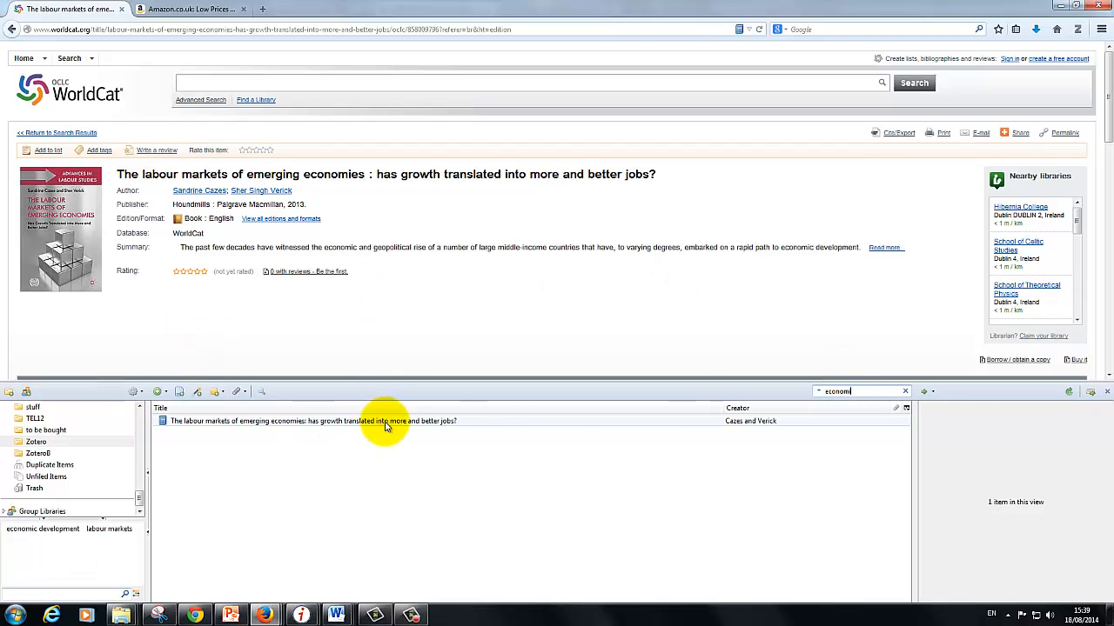
left_click(905, 422)
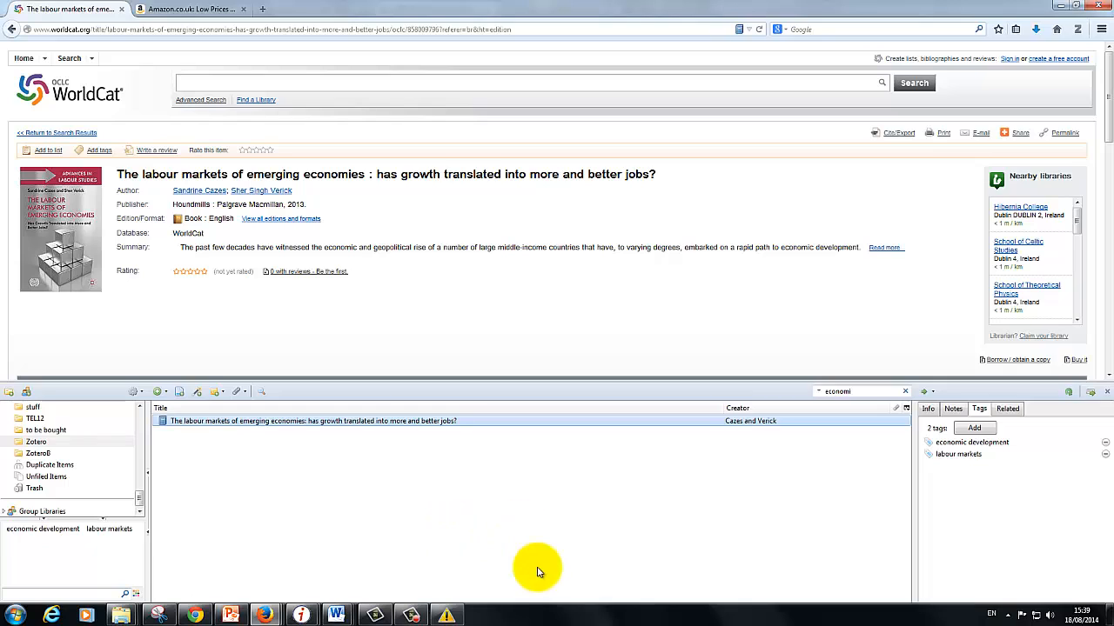
- Add a note reading "page 12" to the book
left_click(957, 410)
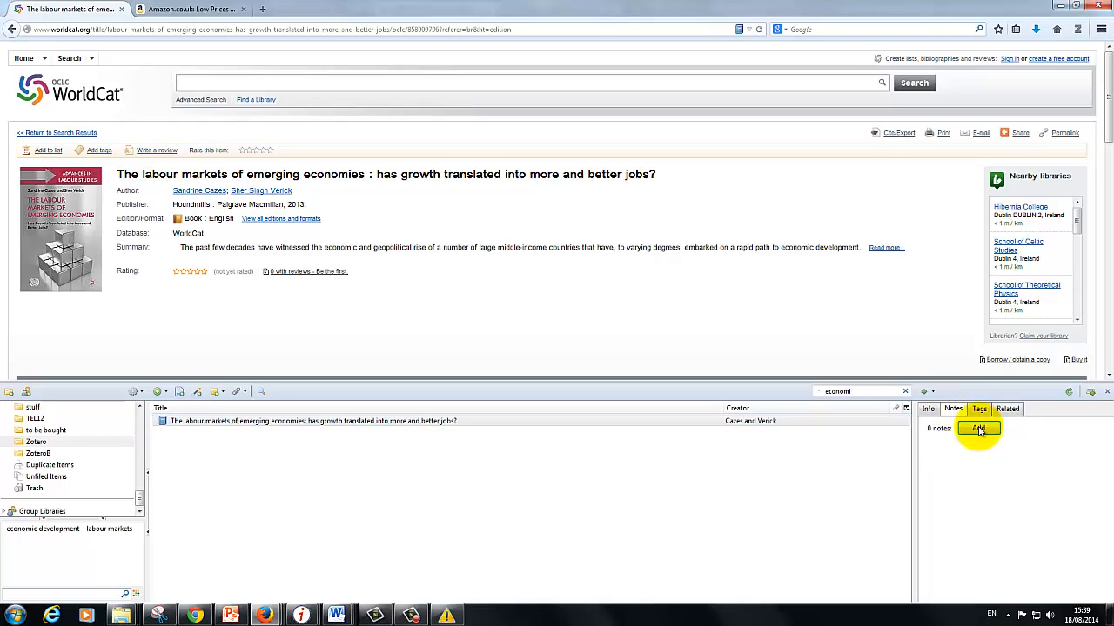
left_click(977, 427)
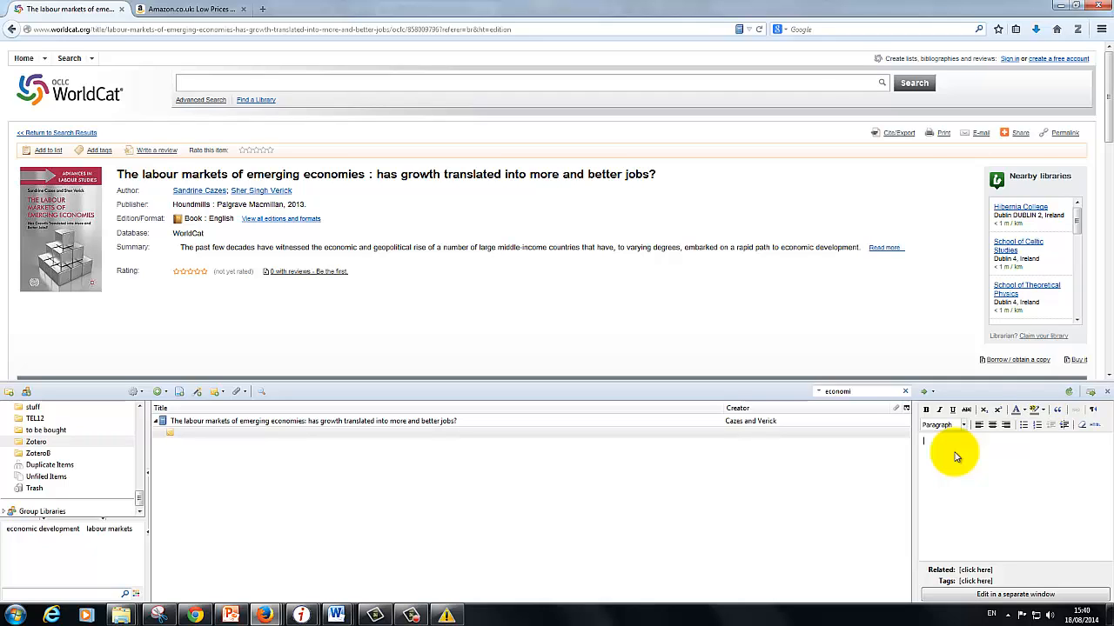
type("p")
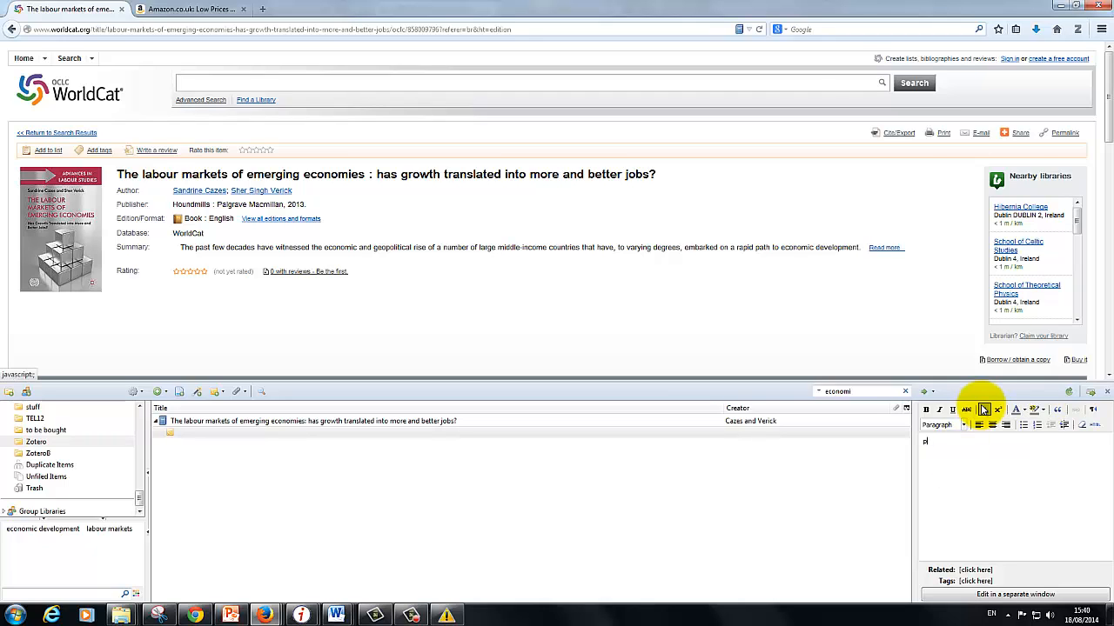
type("age 12")
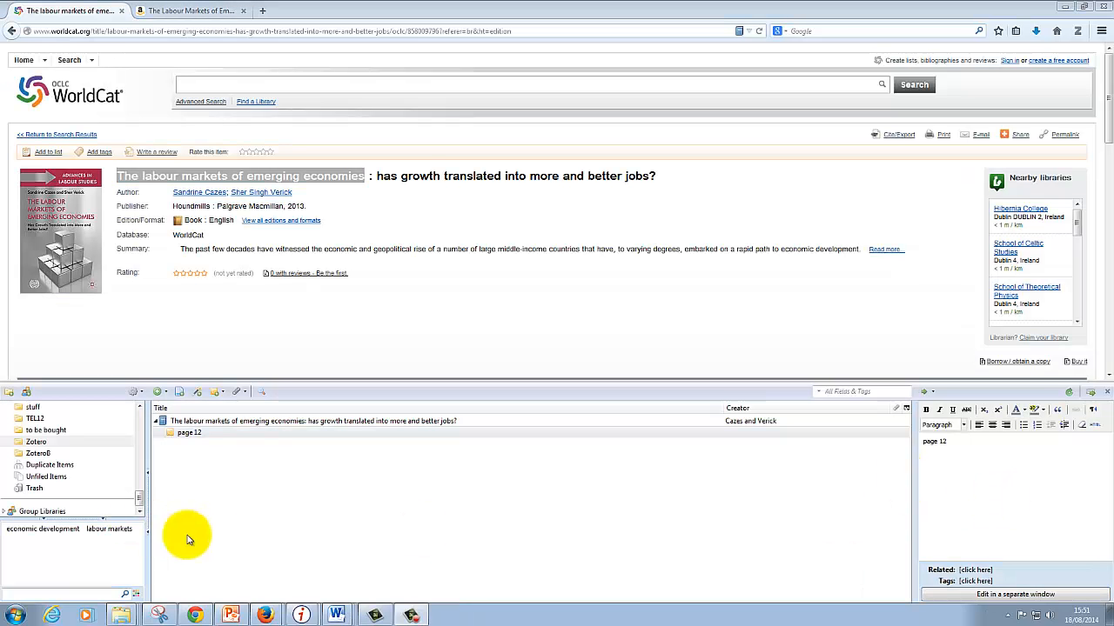
- Attach a snapshot of the current WorldCat page to the book record, select the snapshot, and collapse the record
left_click(249, 421)
left_click(242, 396)
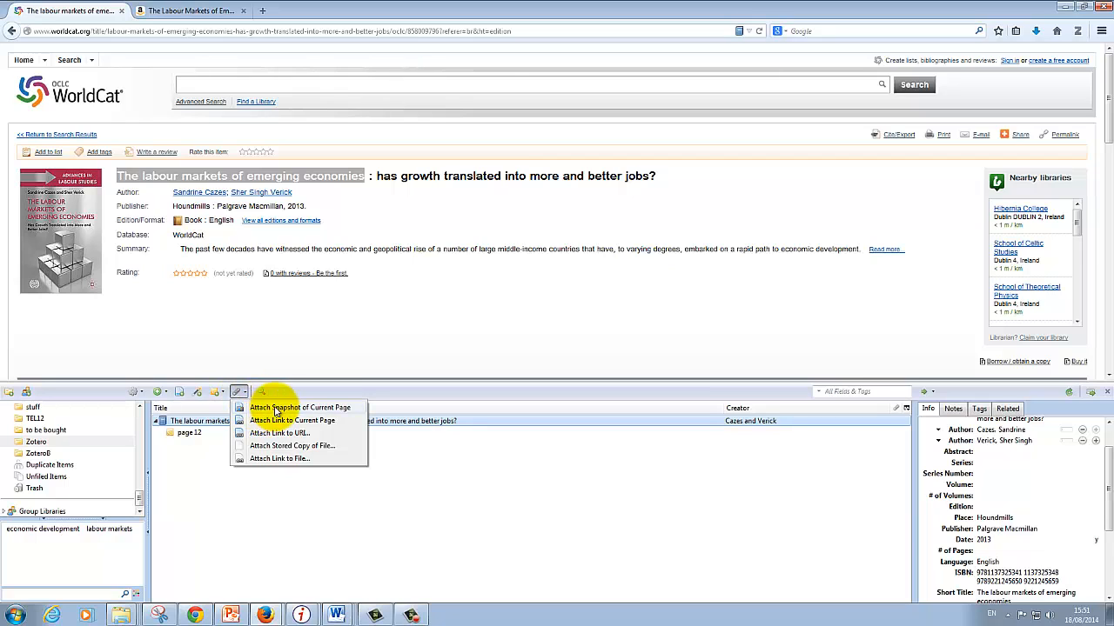
left_click(277, 409)
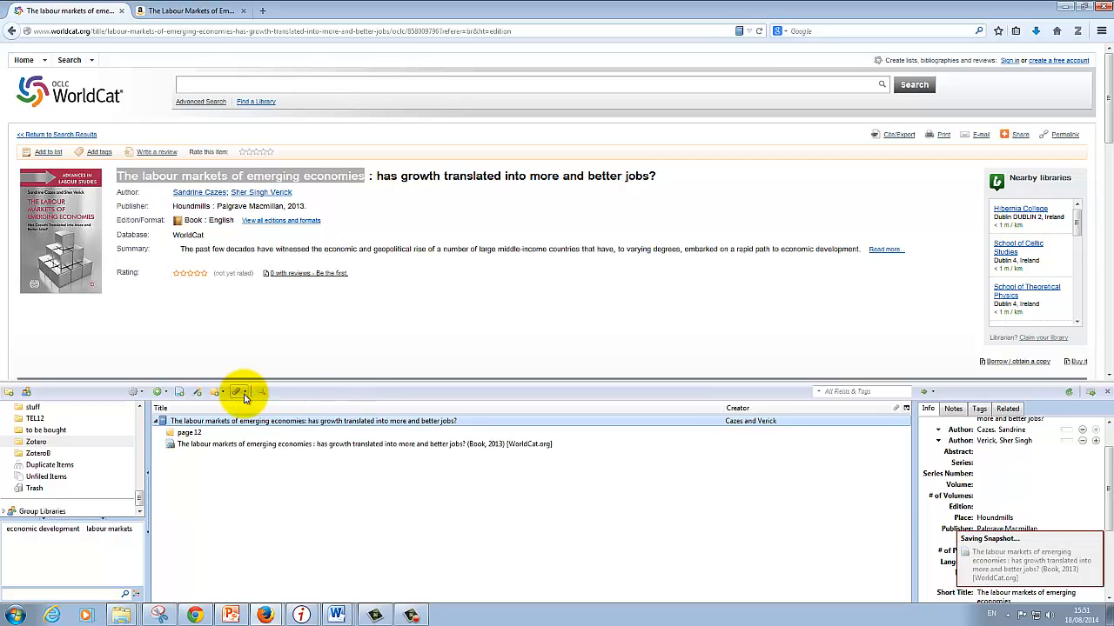
left_click(245, 393)
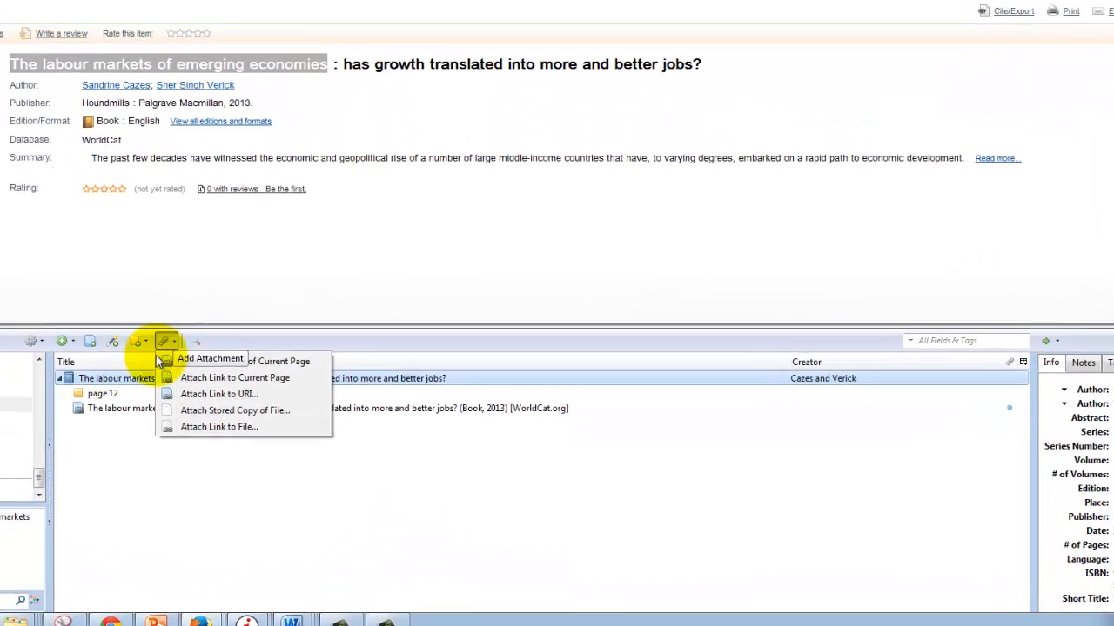
left_click(213, 529)
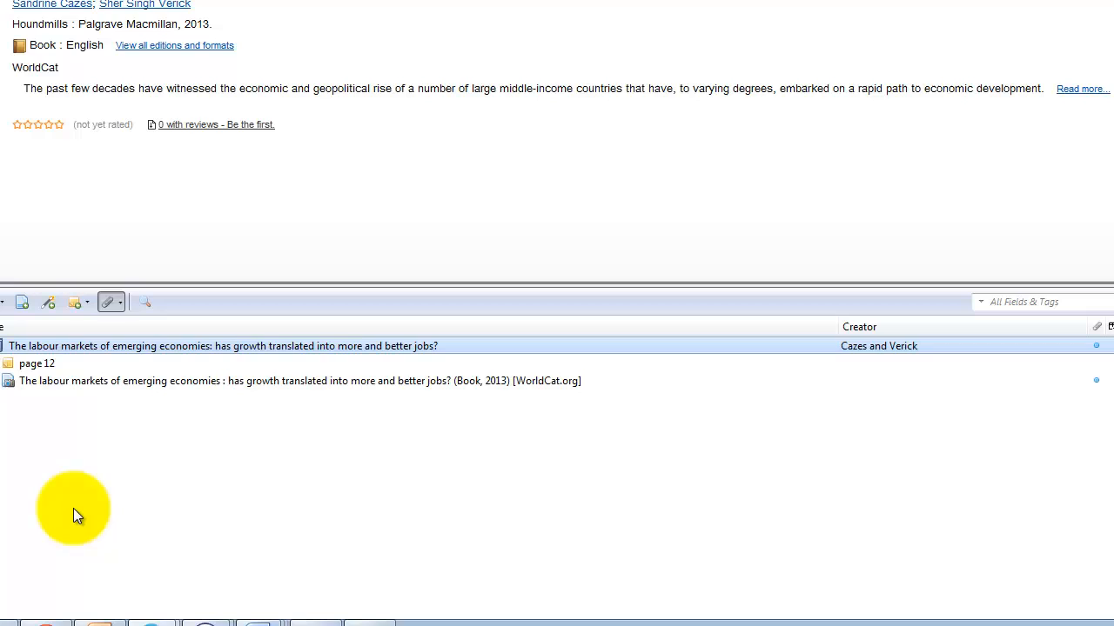
left_click(84, 382)
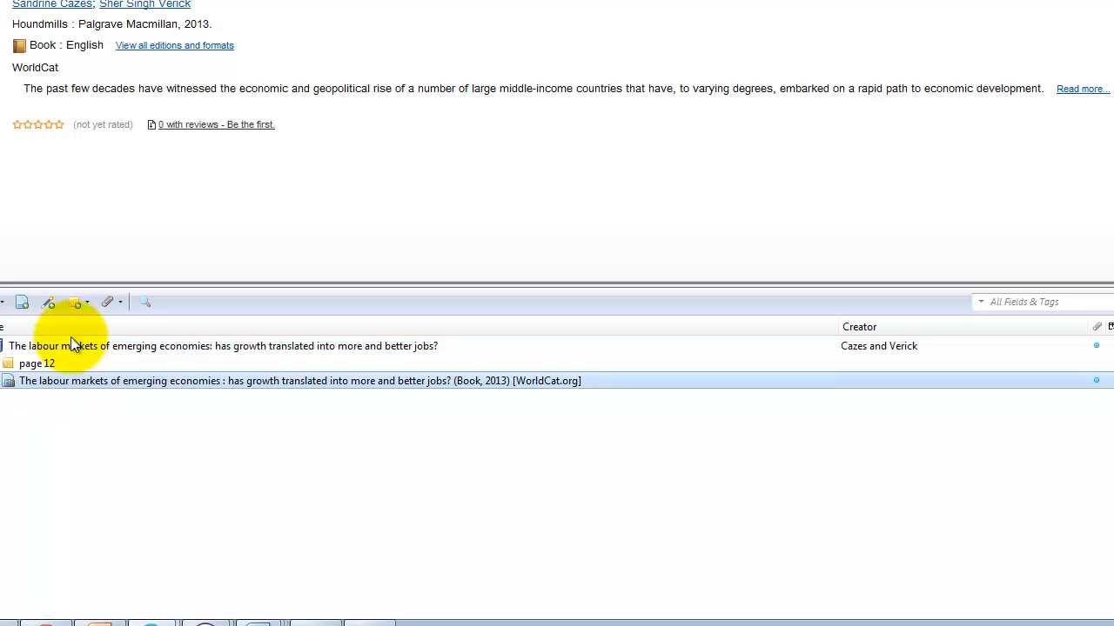
left_click(3, 346)
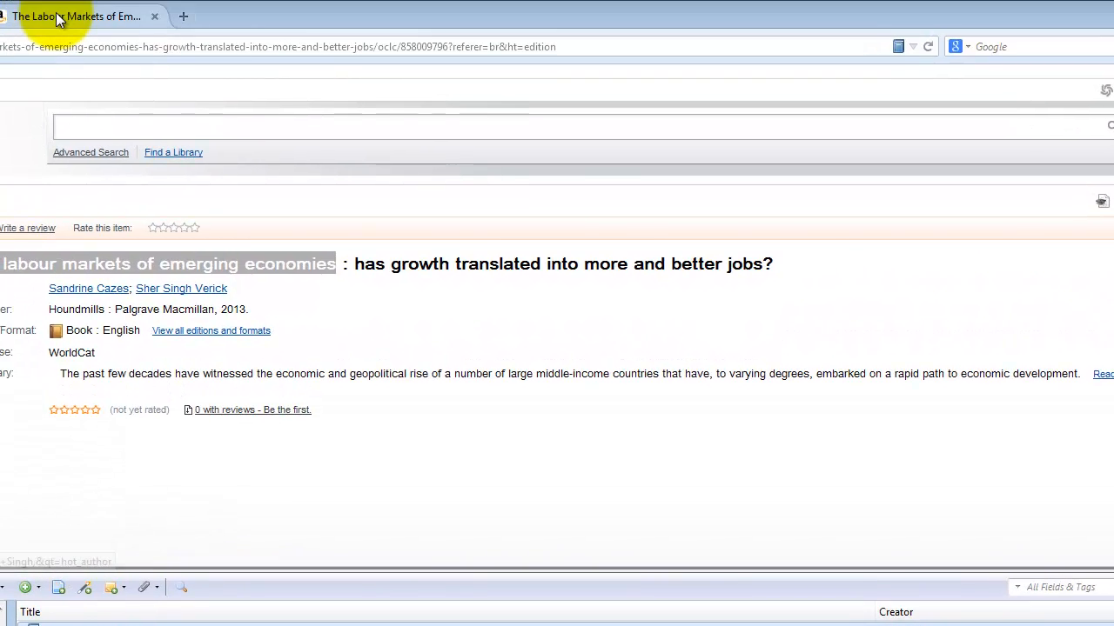
- Switch to the Amazon page and set the place in its Zotero book record to Hampshire
left_click(57, 18)
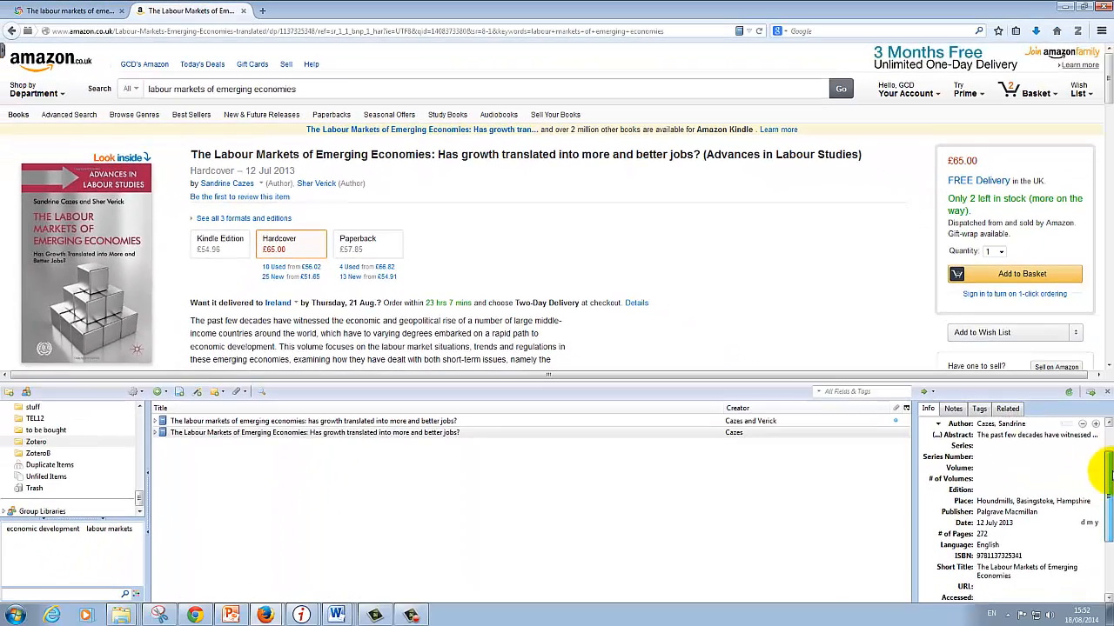
scroll(1109, 474, "down", 1)
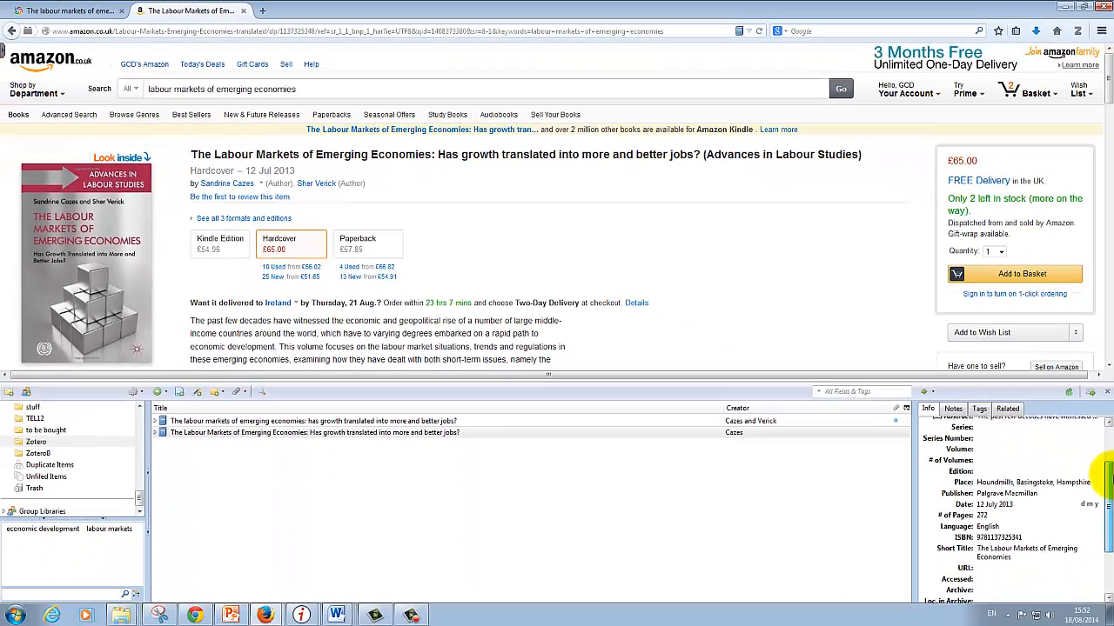
left_click(990, 483)
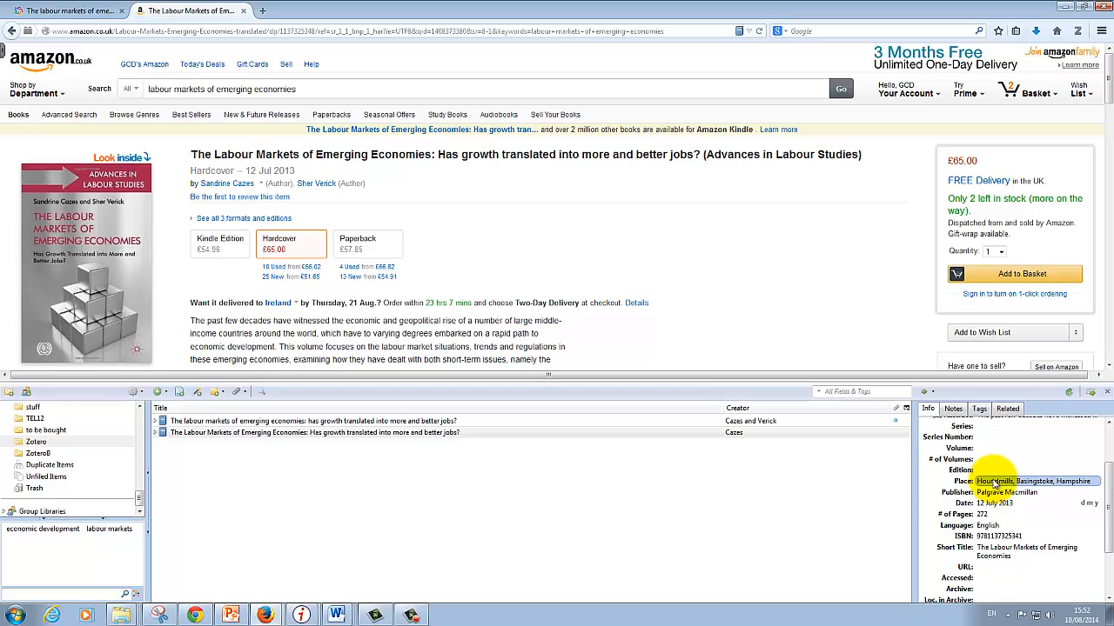
left_click(993, 480)
left_click(1025, 476)
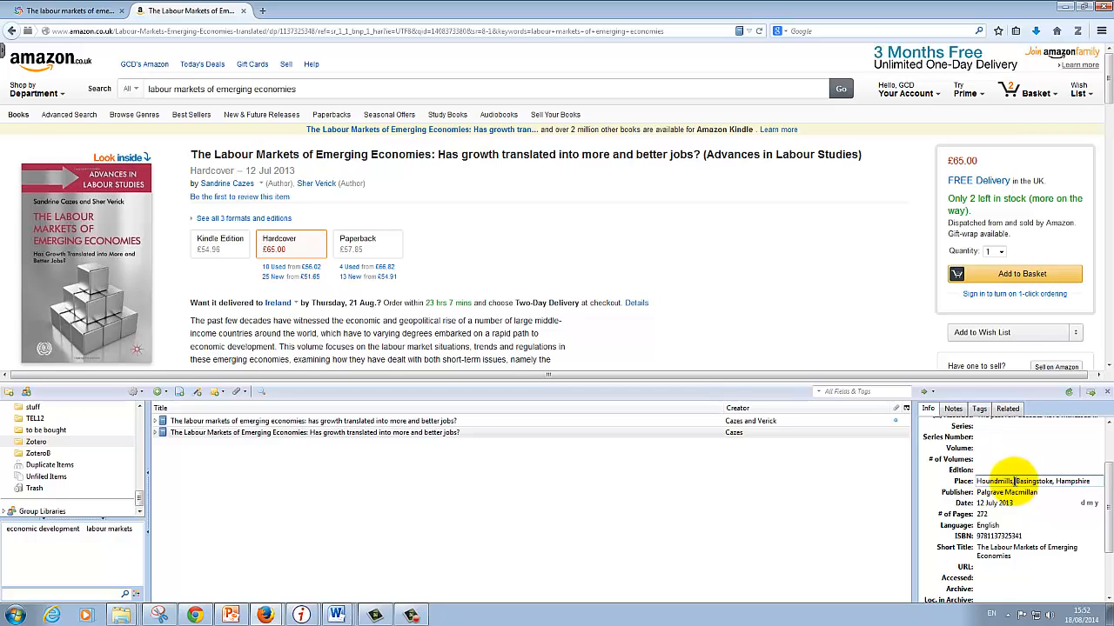
left_click_drag(1013, 479, 863, 468)
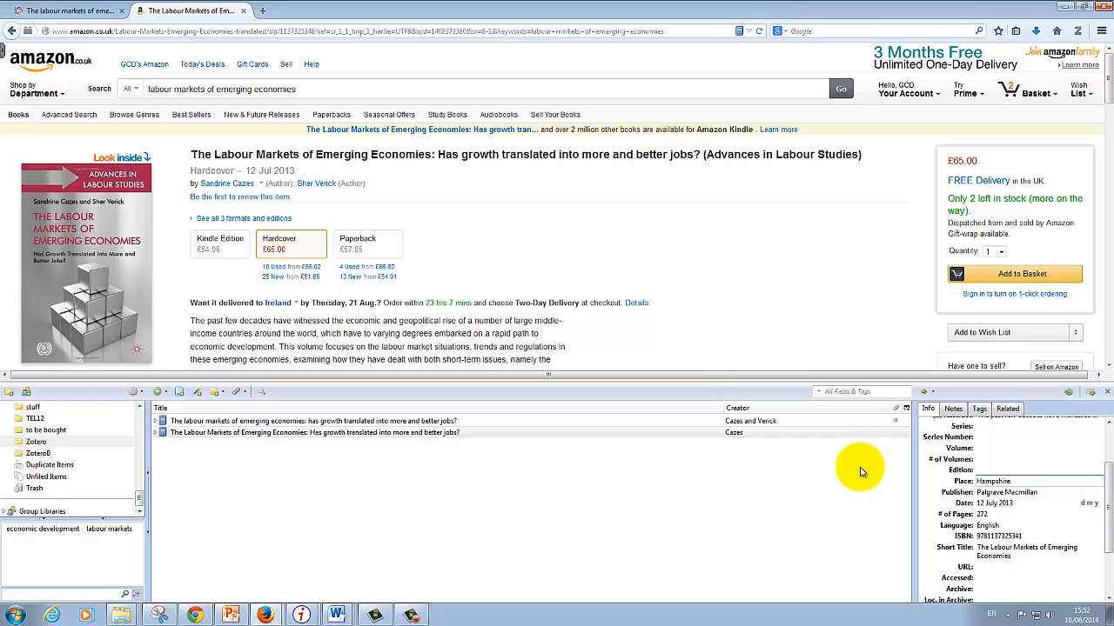
left_click(1022, 493)
- Edit the Amazon record's title to read "The labour markets of emerging economies: has growth translated into more and better jobs?"
scroll(1092, 503, "up", 3)
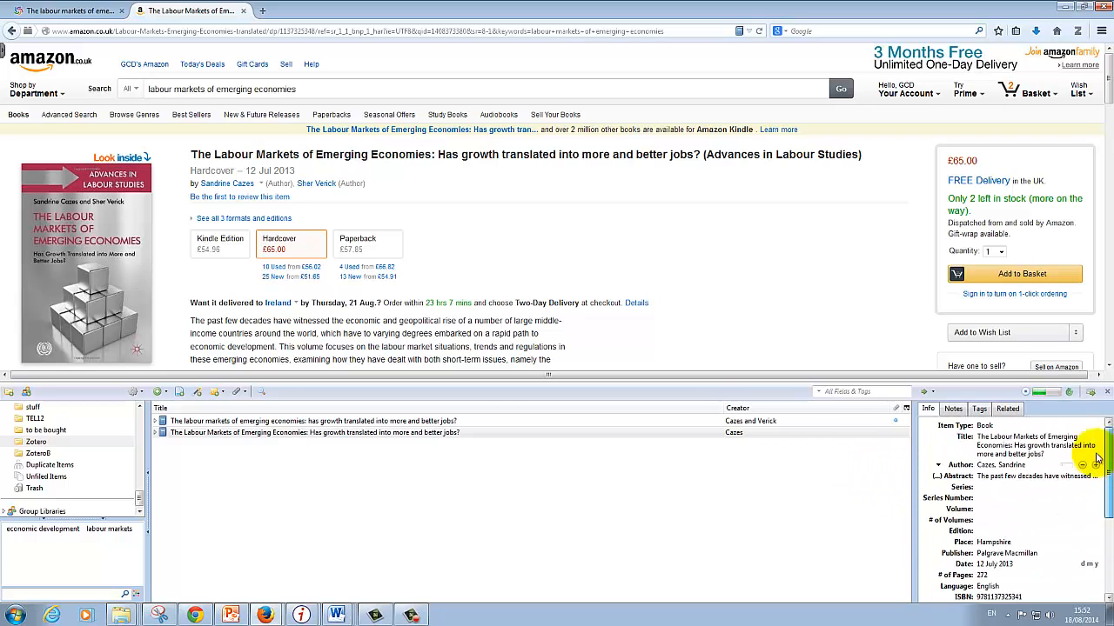
left_click(989, 443)
left_click(1007, 435)
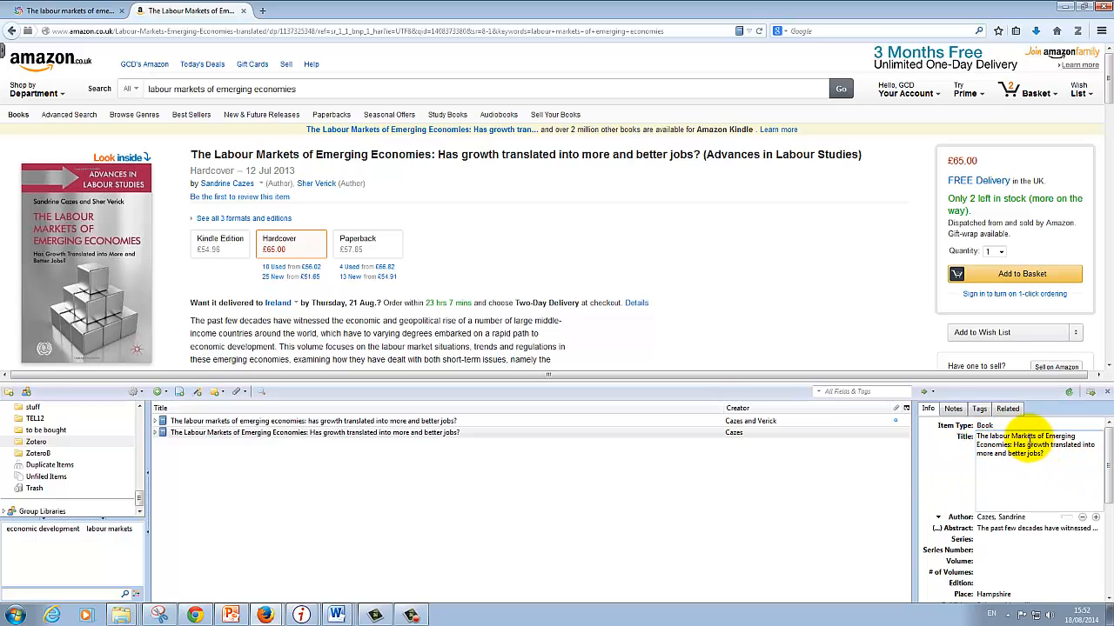
key("Delete")
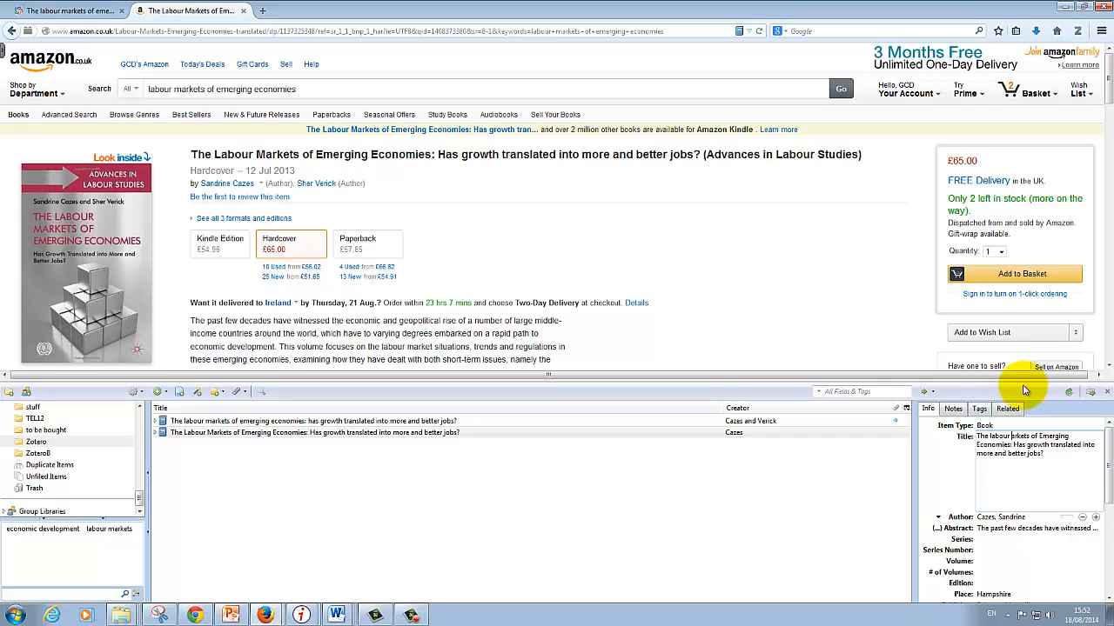
type("m")
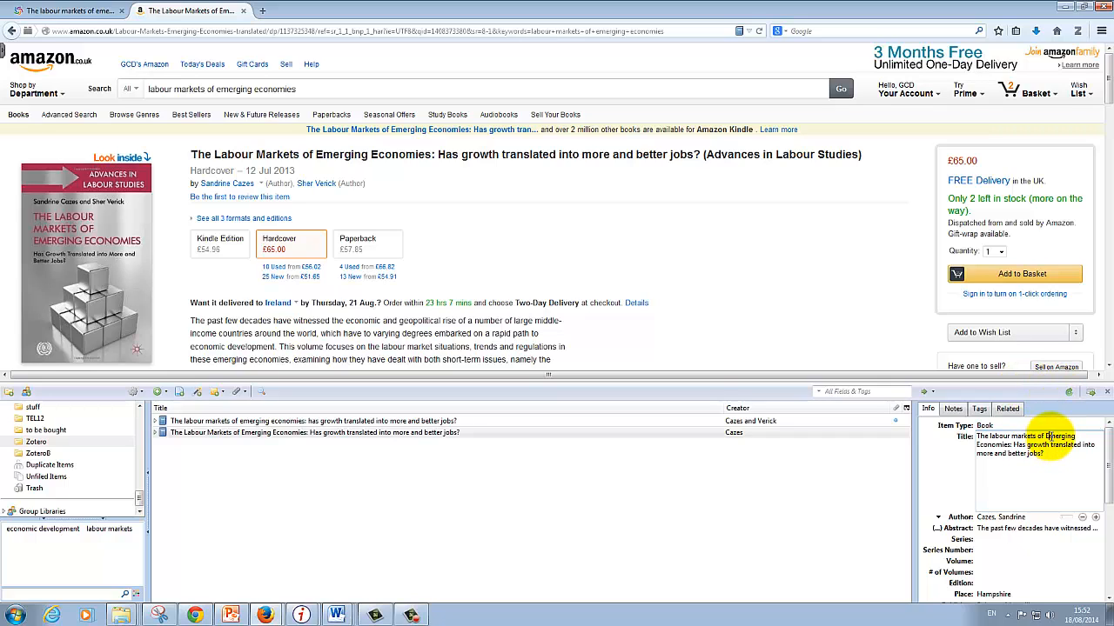
left_click(976, 445)
key("Delete")
type("e")
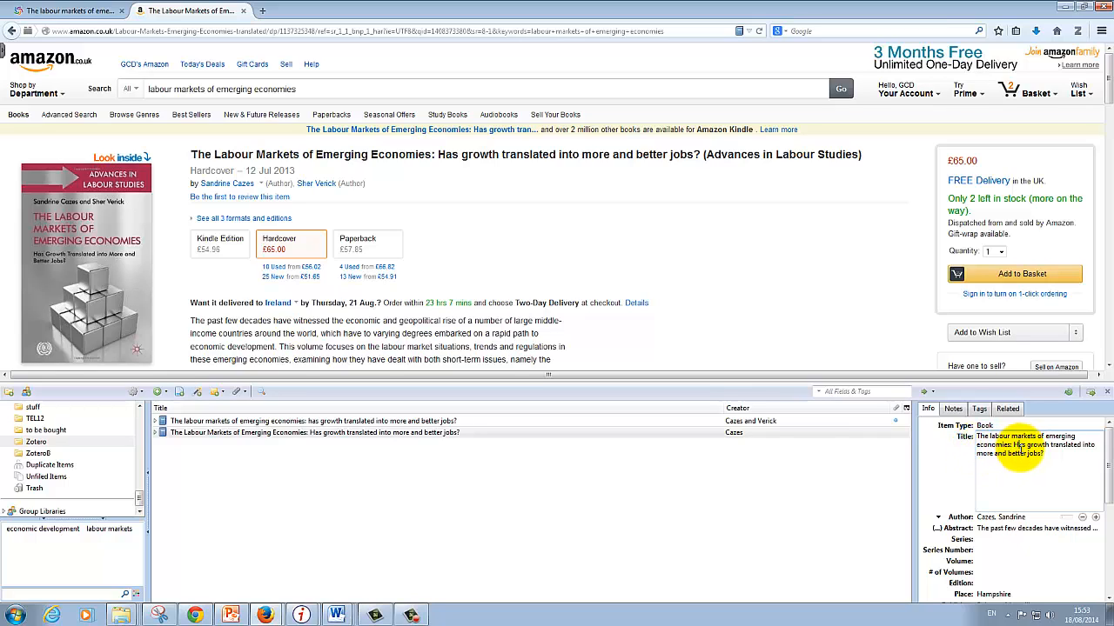
left_click(1015, 445)
key("Delete")
type("h")
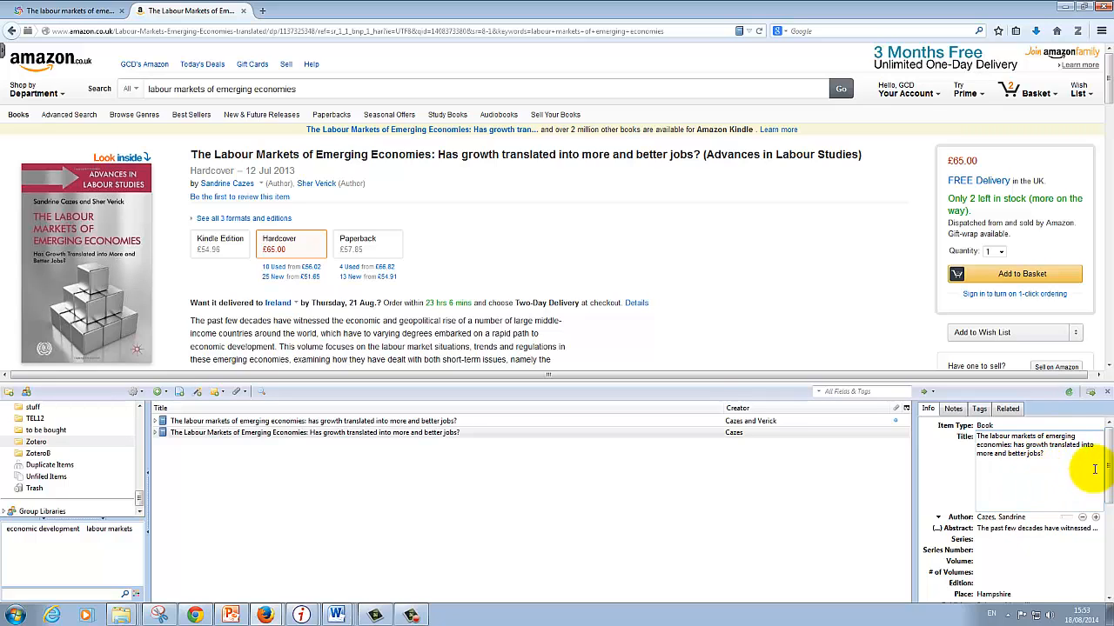
- Delete the Amazon copy of the book from the collection
scroll(1105, 481, "down", 1)
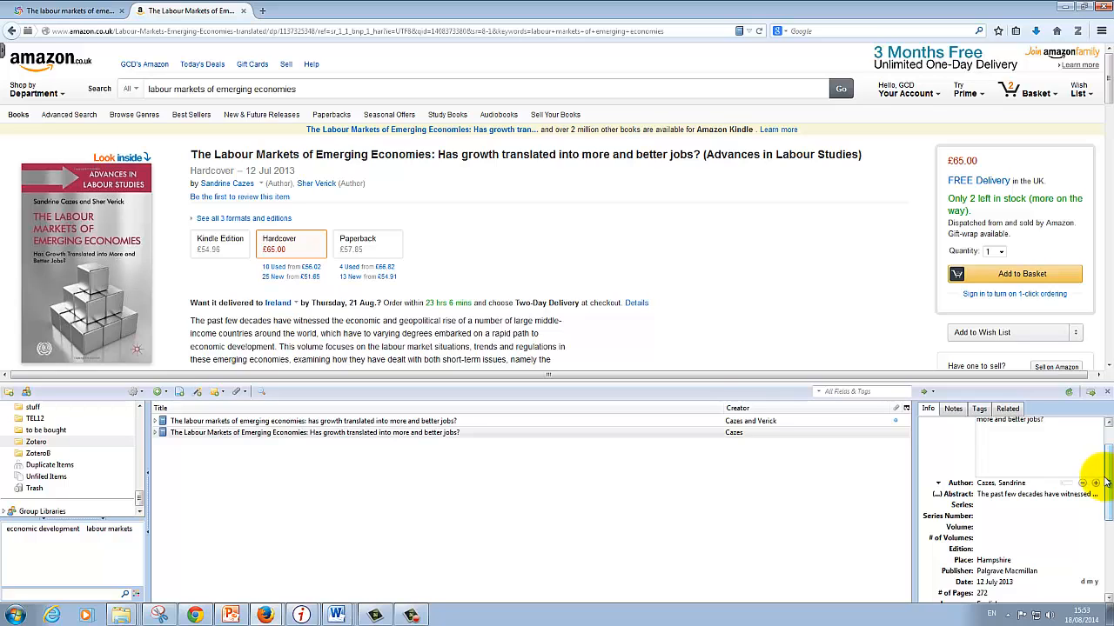
left_click(439, 434)
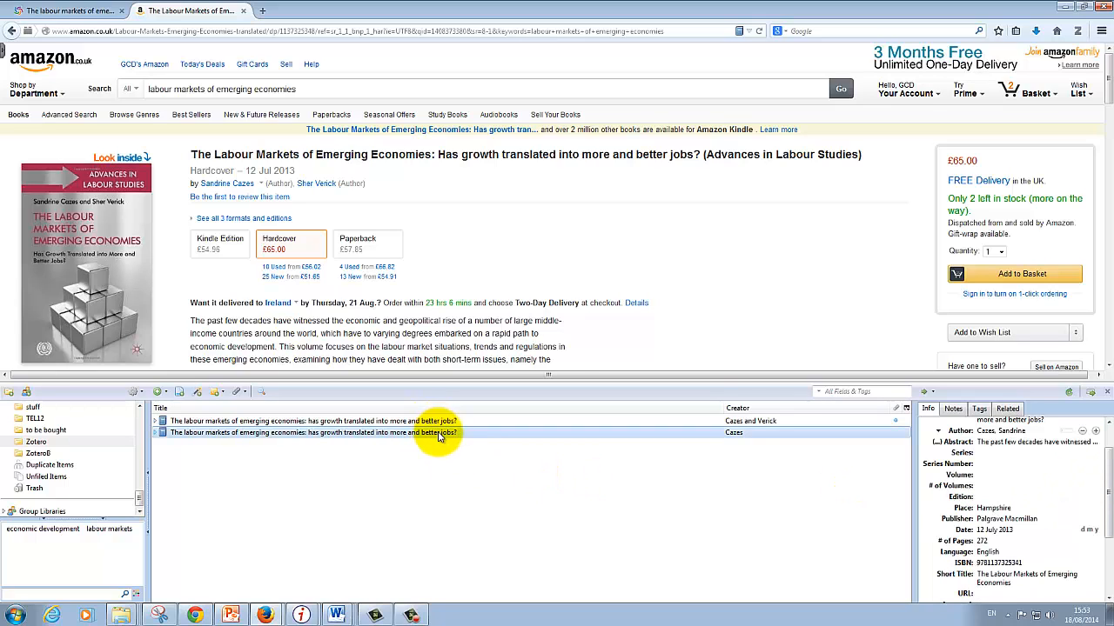
key("Delete")
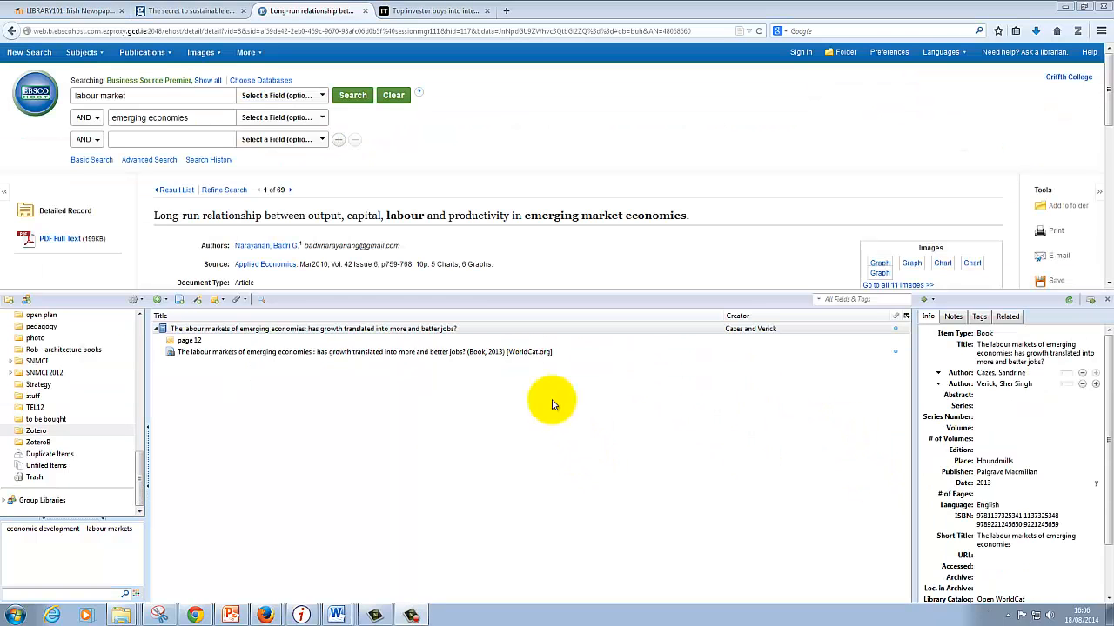
- Save the EBSCOhost article on output, capital, labour and productivity in emerging market economies to Zotero
left_click(712, 30)
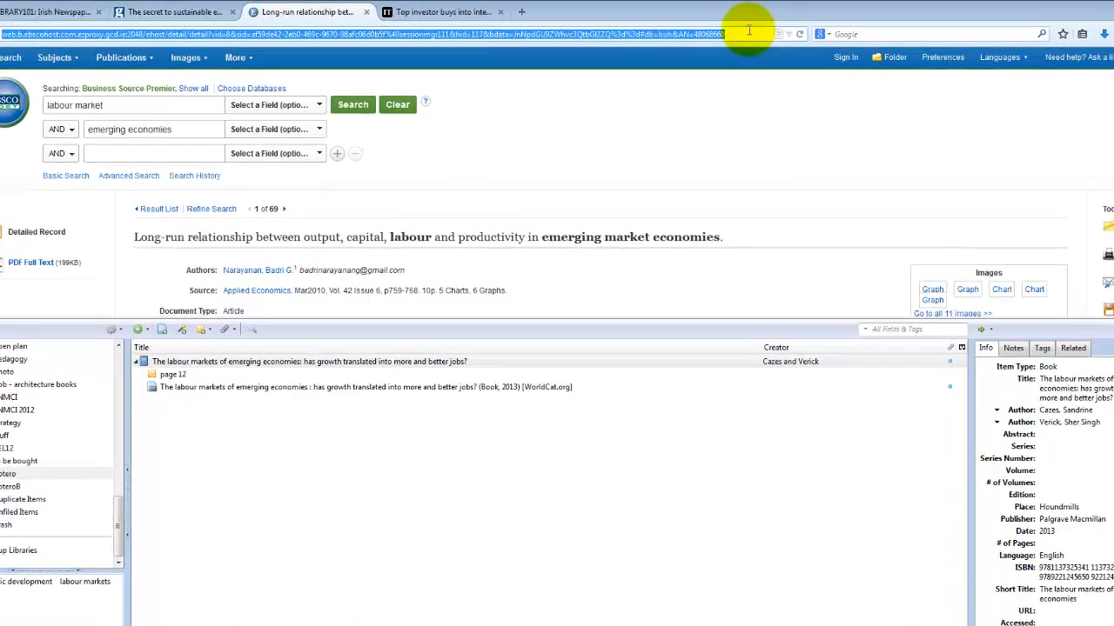
left_click(713, 28)
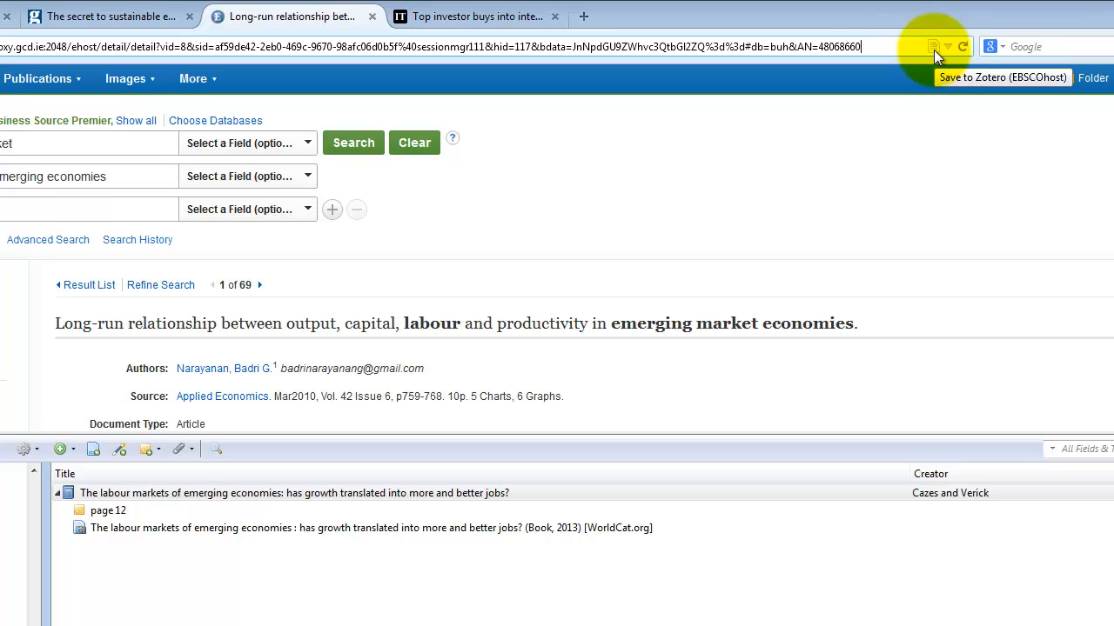
left_click(934, 50)
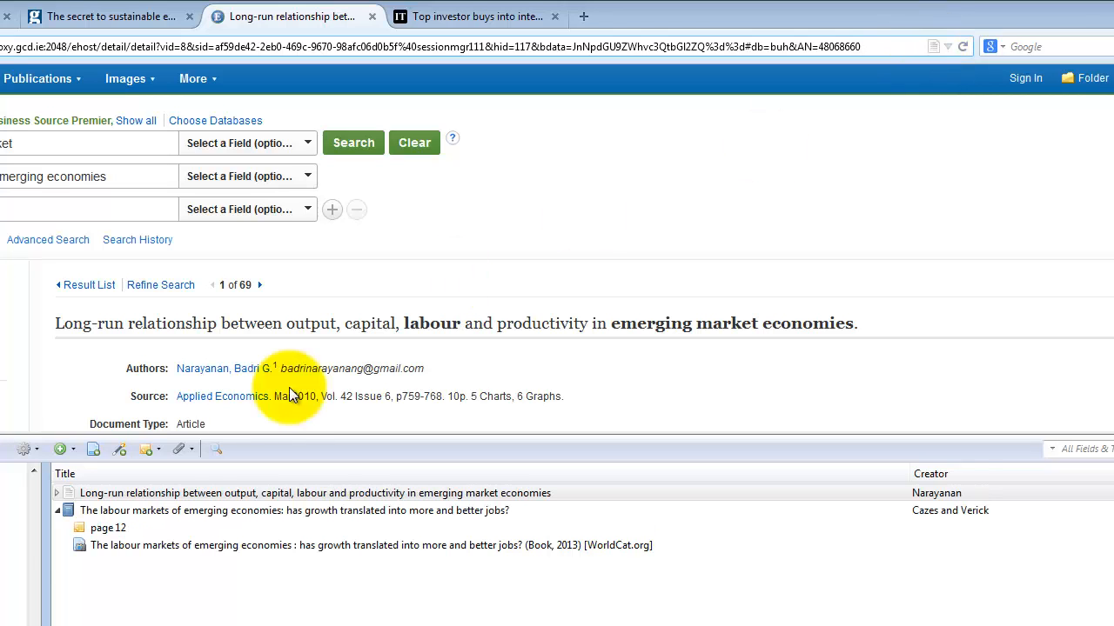
- Expand the saved EBSCO article to view its full-text PDF attachment, then examine the article's notes and tags
left_click(56, 495)
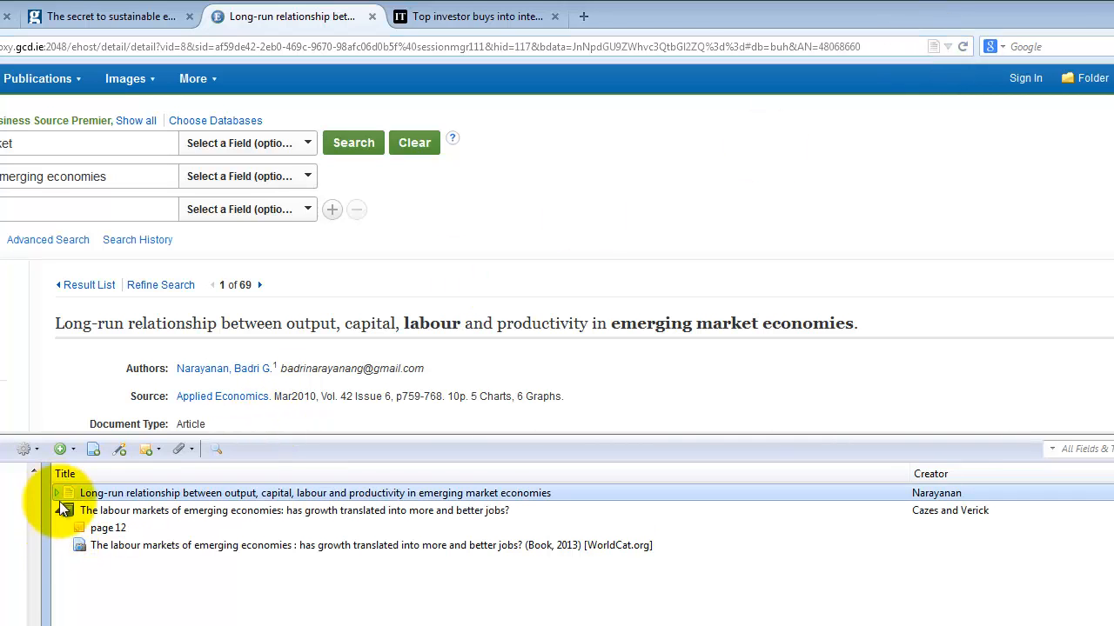
left_click(56, 494)
left_click(141, 511)
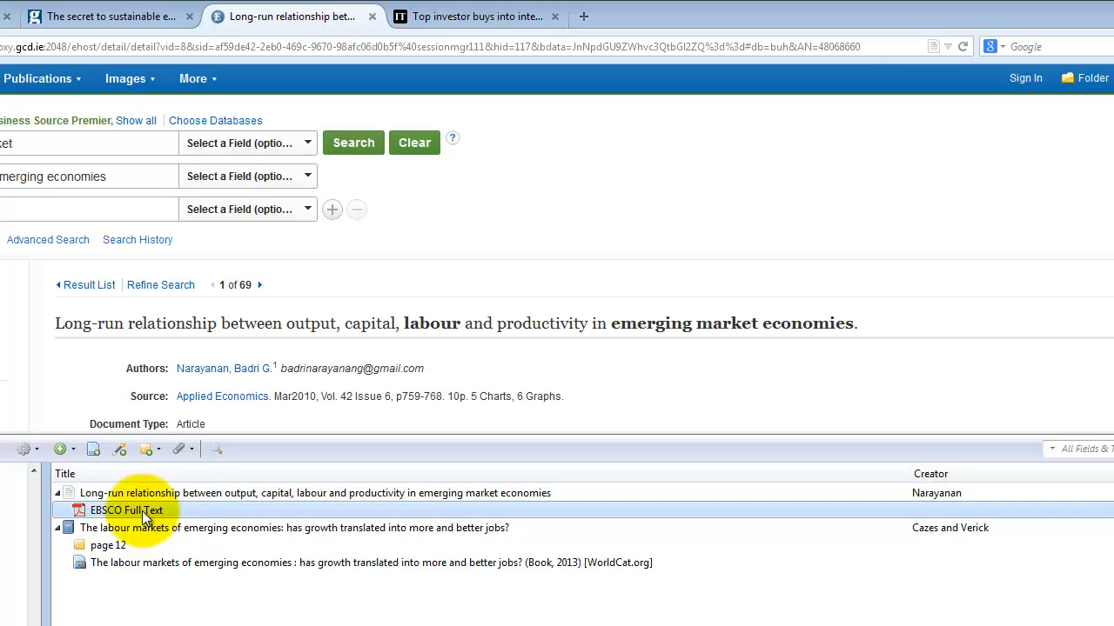
left_click(186, 495)
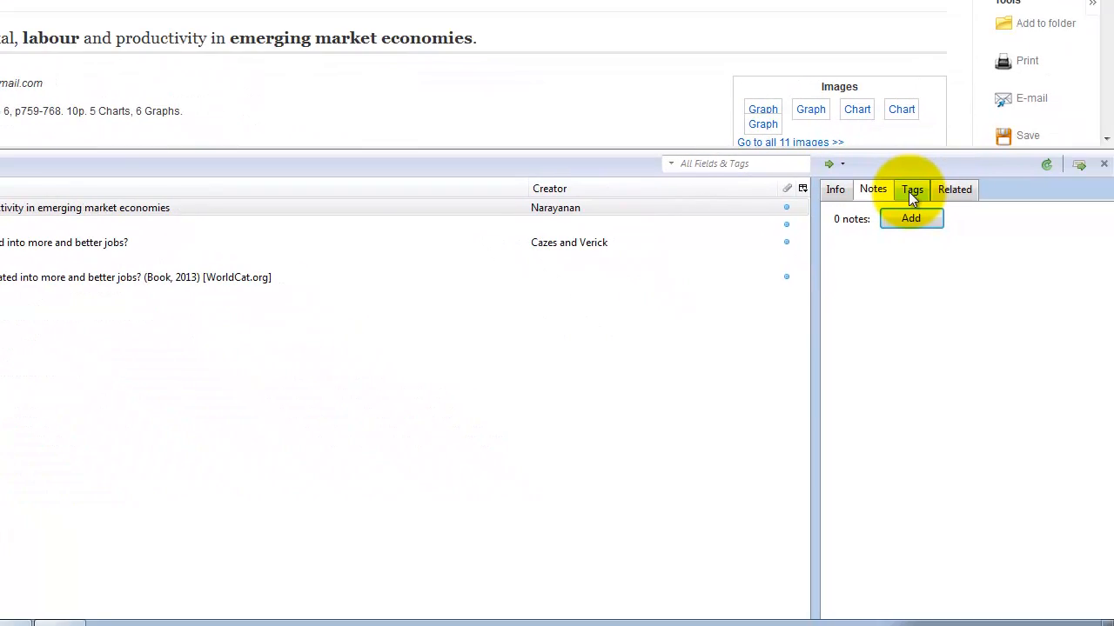
left_click(910, 190)
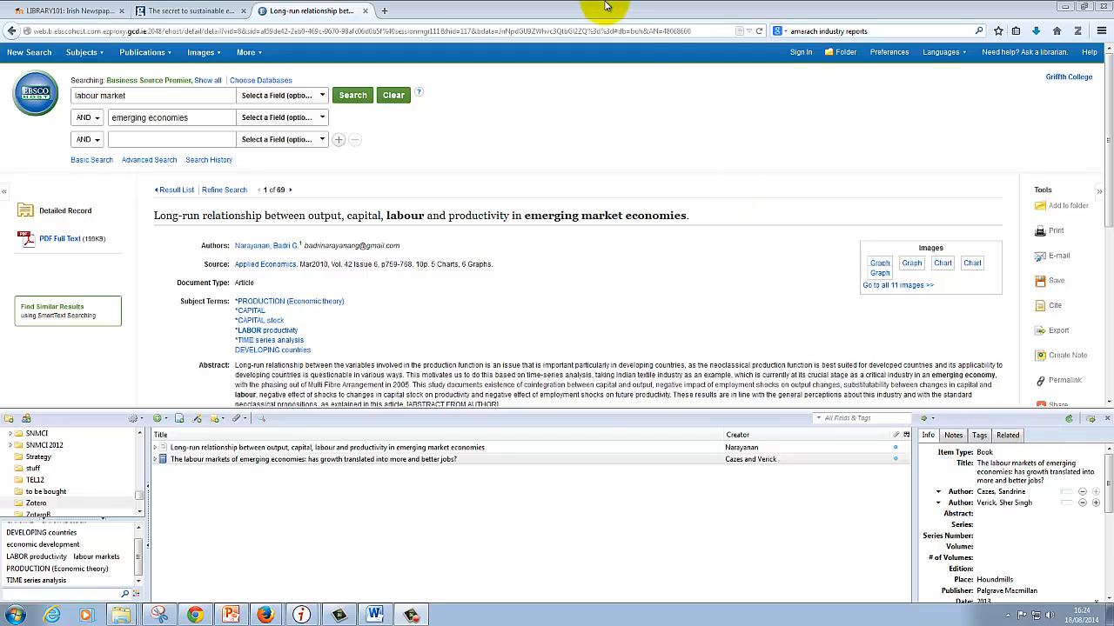
- Save the Guardian article "The secret to sustainable economic growth in emerging markets" to Zotero and bring up the options for its record
left_click(189, 12)
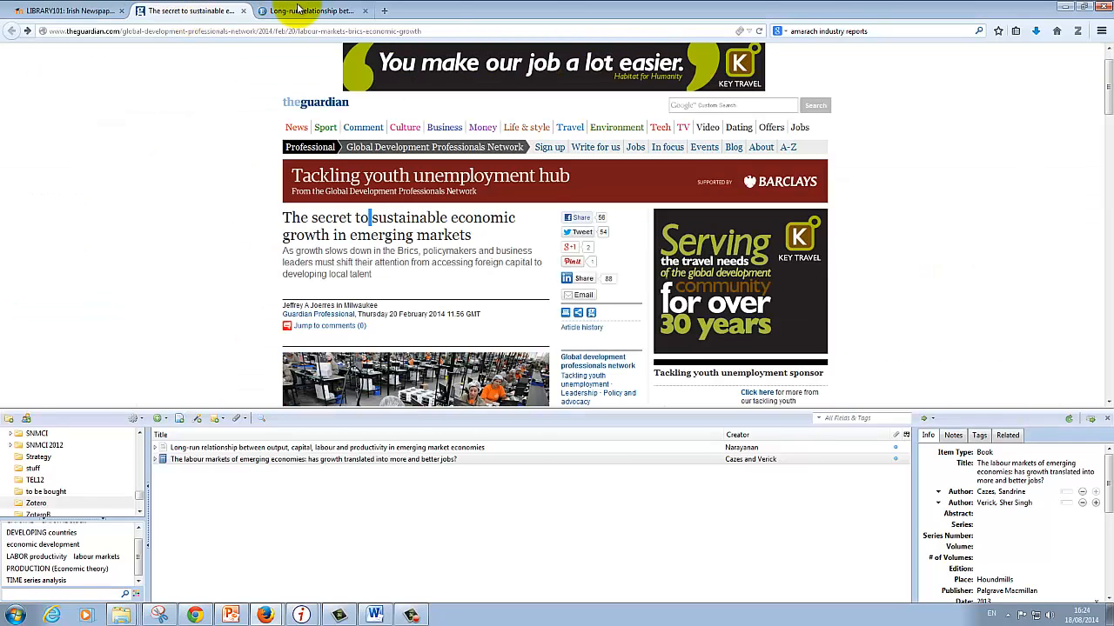
left_click(740, 33)
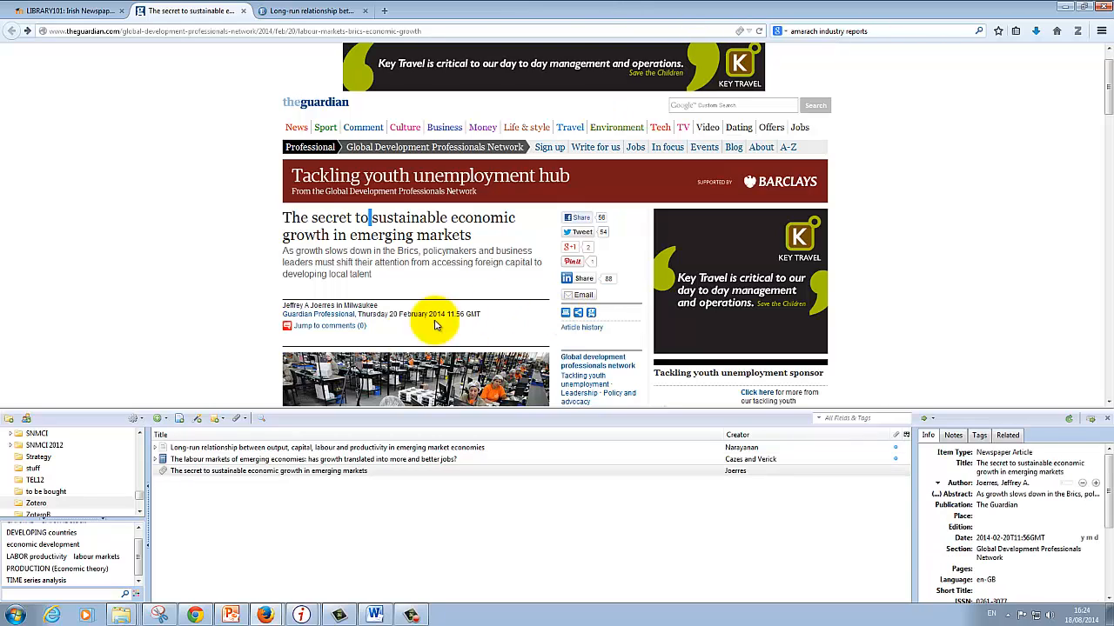
left_click(252, 472)
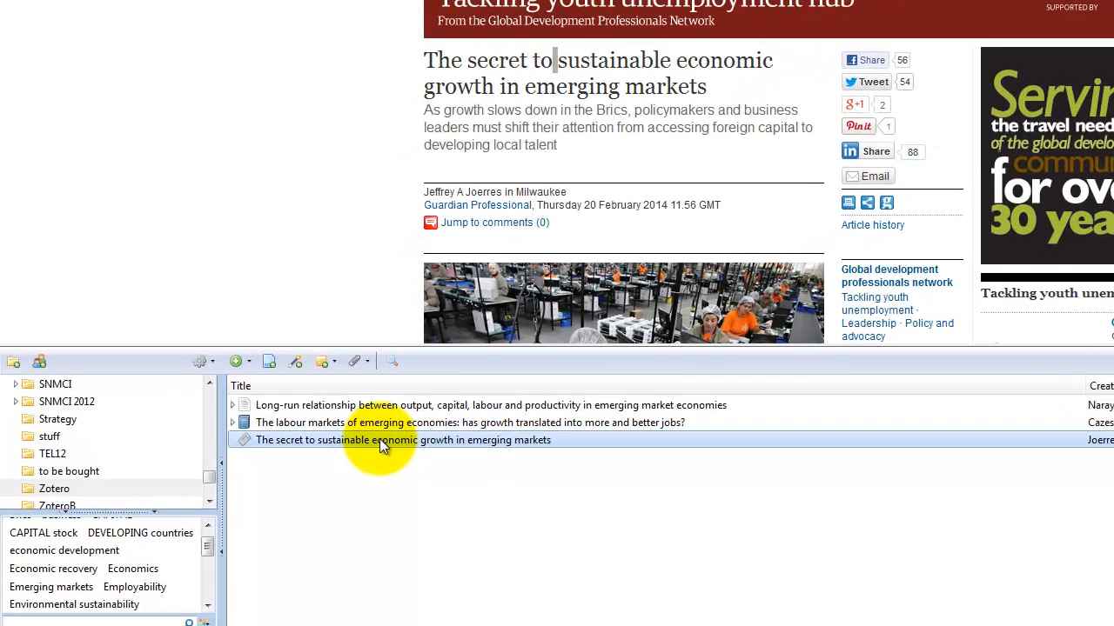
right_click(379, 438)
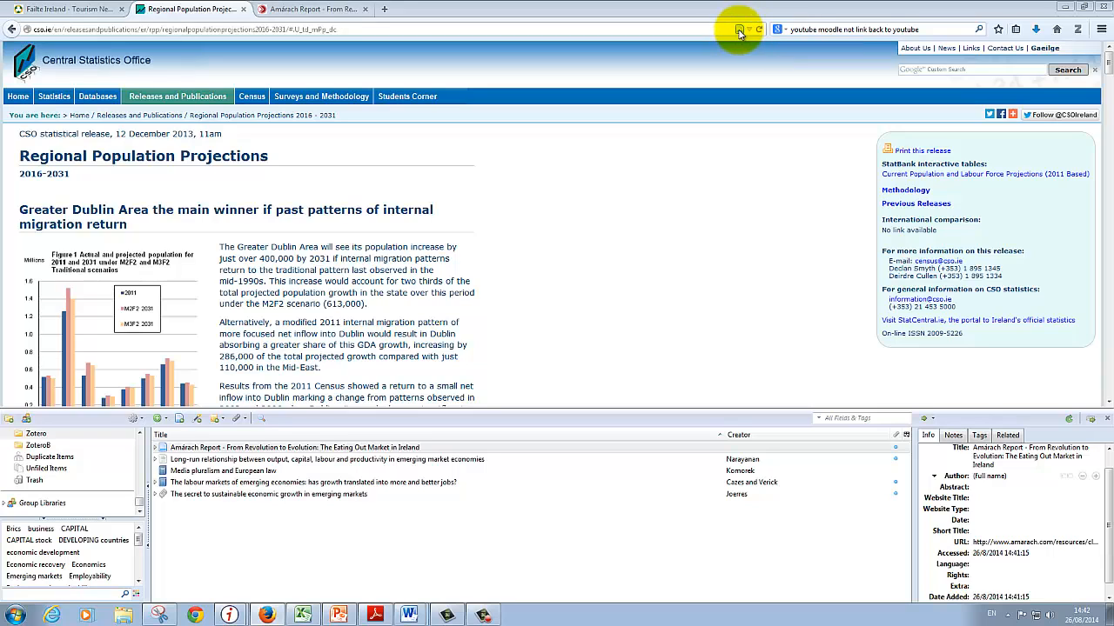
- Save the CSO Regional Population Projections page to Zotero and create a web page item from the Amárach report page
left_click(739, 32)
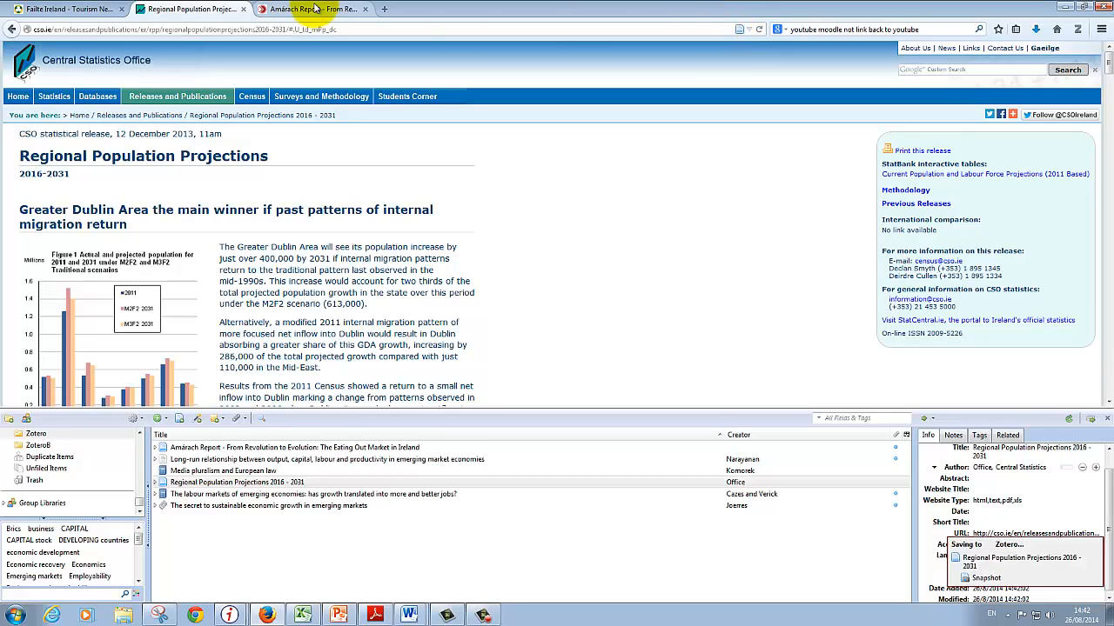
left_click(311, 11)
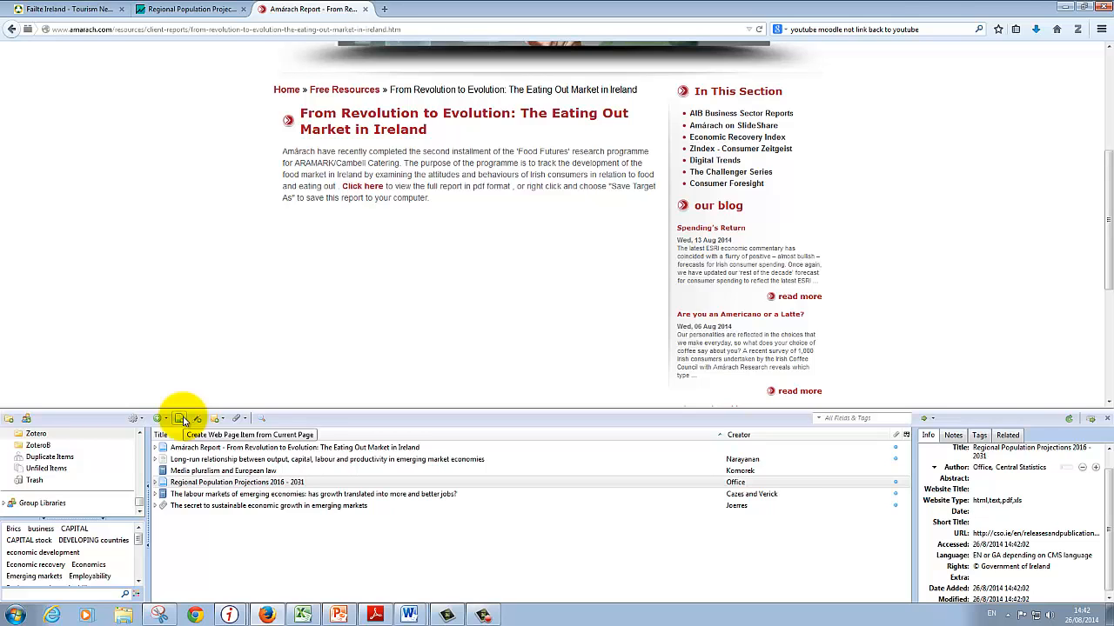
left_click(182, 419)
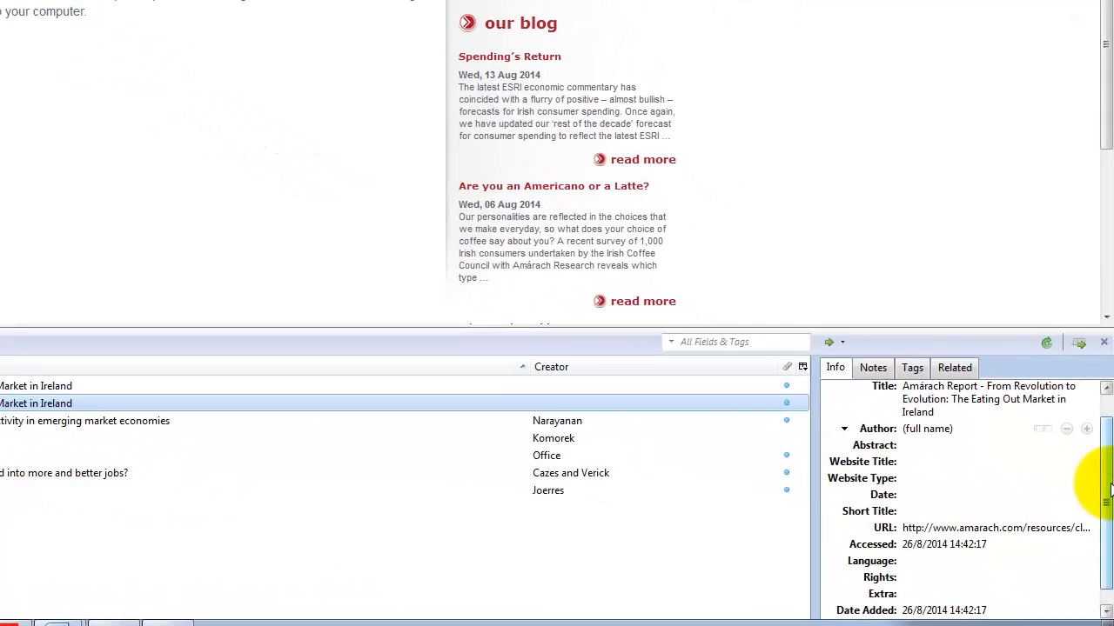
- Open the Amárach item's author for editing and toggle it between full-name and separate last and first name entry
scroll(1110, 502, "up", 1)
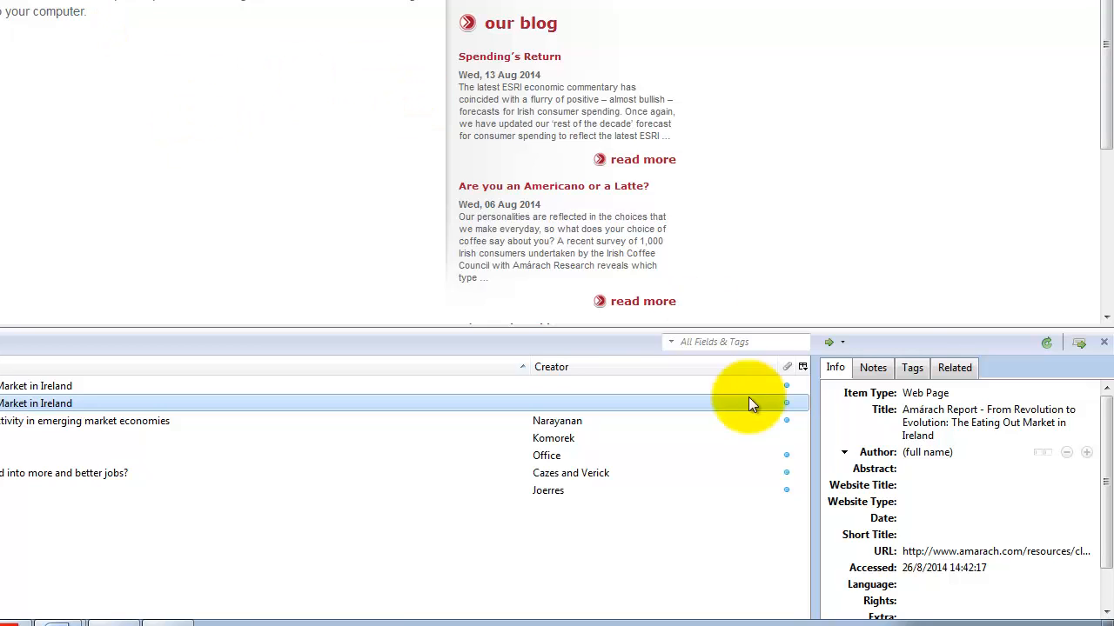
left_click(919, 453)
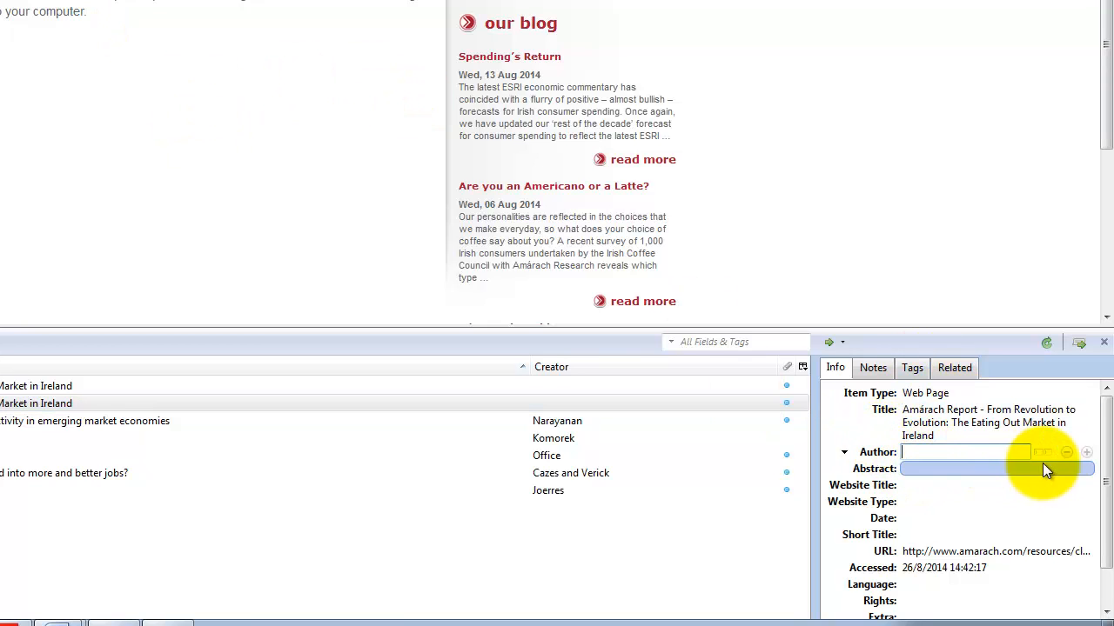
left_click(1041, 452)
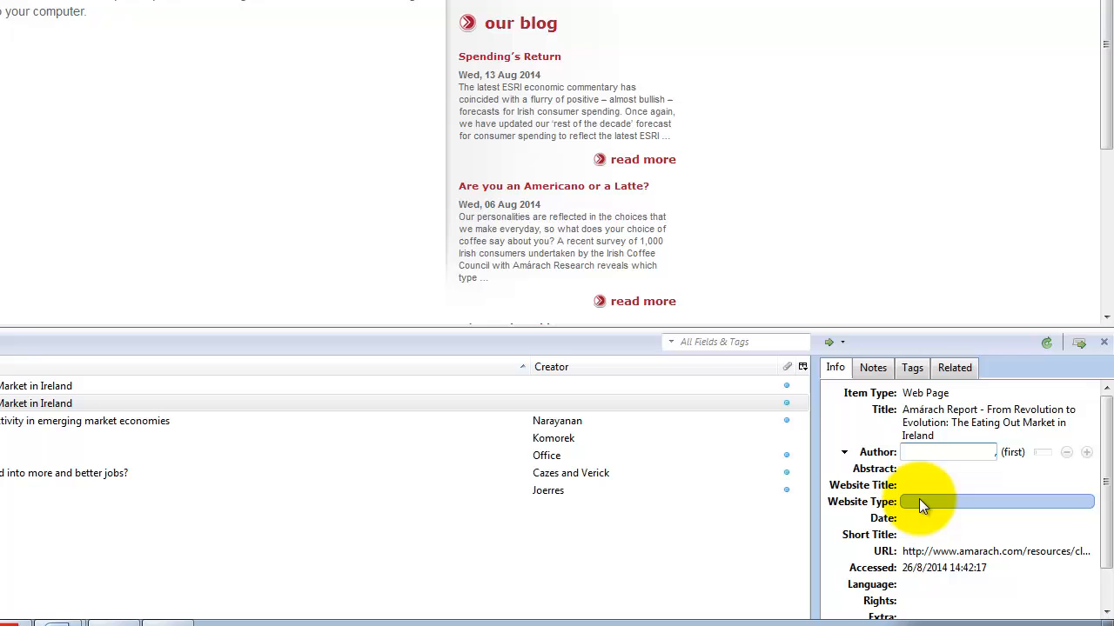
left_click(1043, 454)
left_click_drag(1109, 485, 1111, 406)
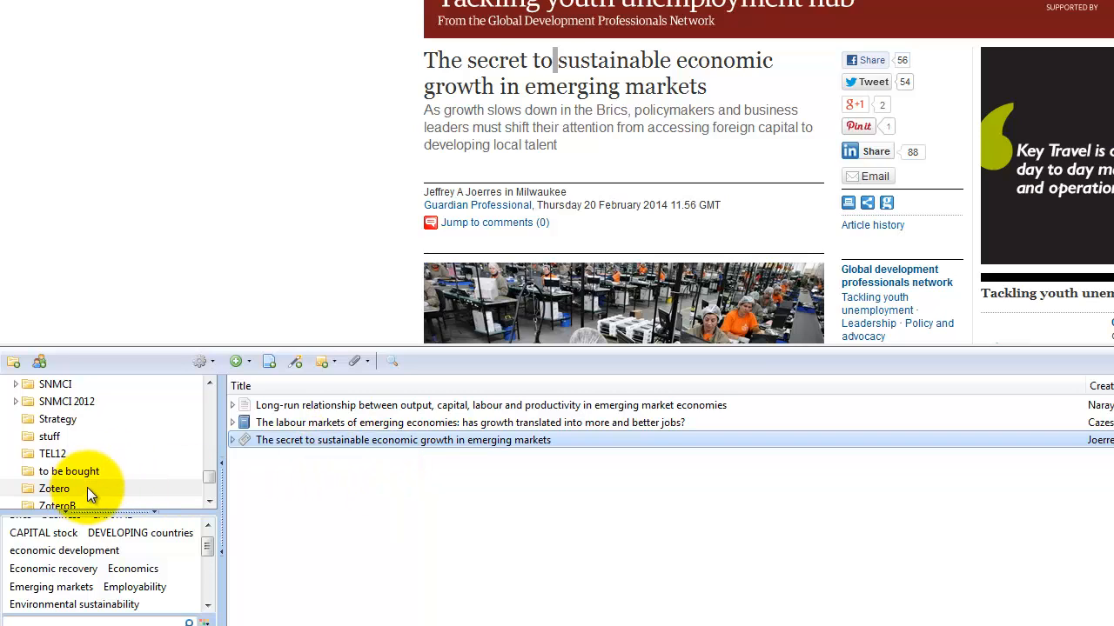
- Create a bibliography from the Zotero collection in Elsevier Harvard (with titles) style, copy it to the clipboard and paste it into the Word document
left_click(62, 492)
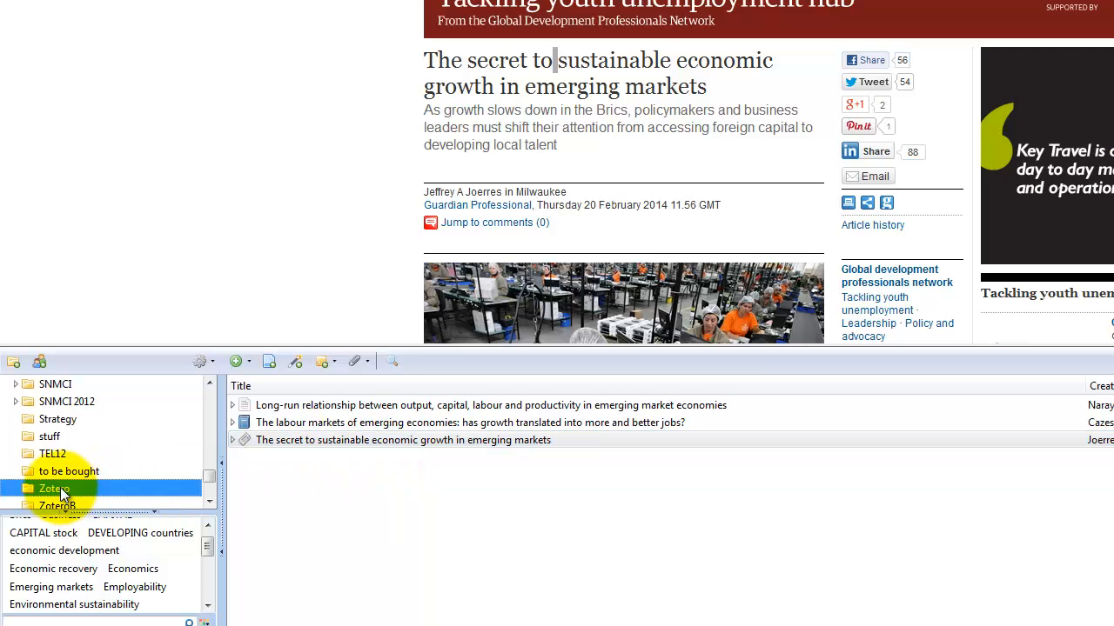
right_click(61, 493)
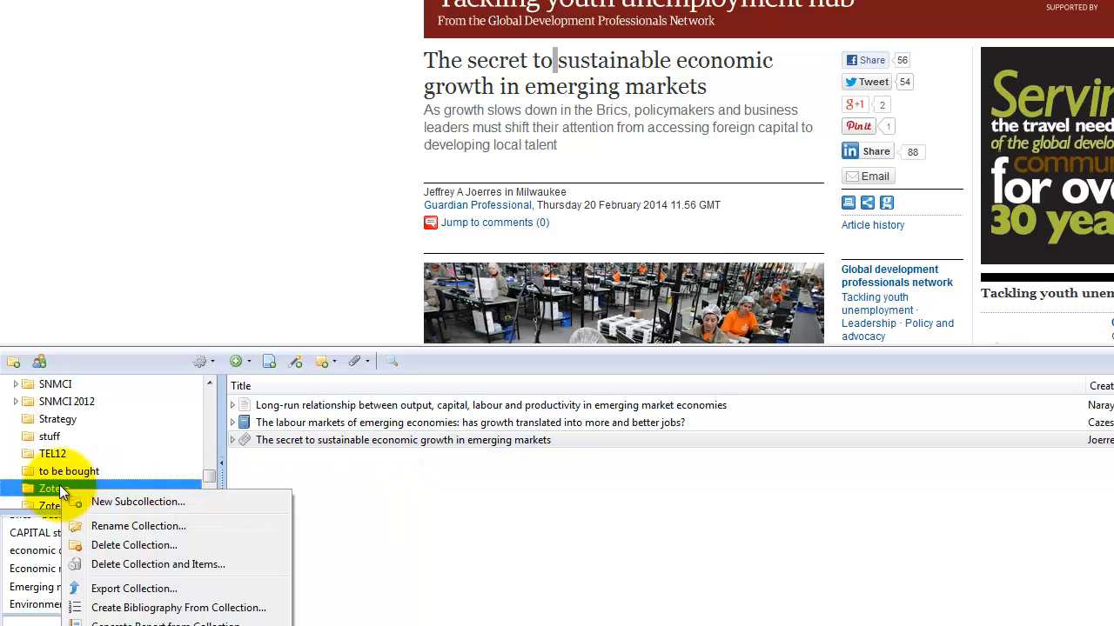
left_click(171, 609)
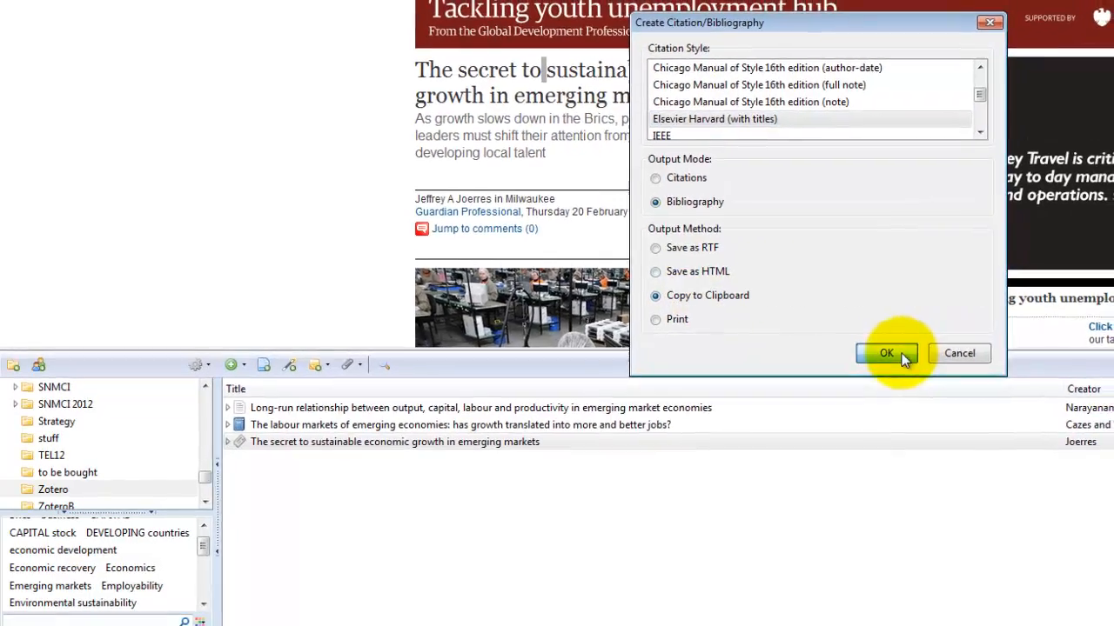
left_click(903, 351)
left_click(531, 625)
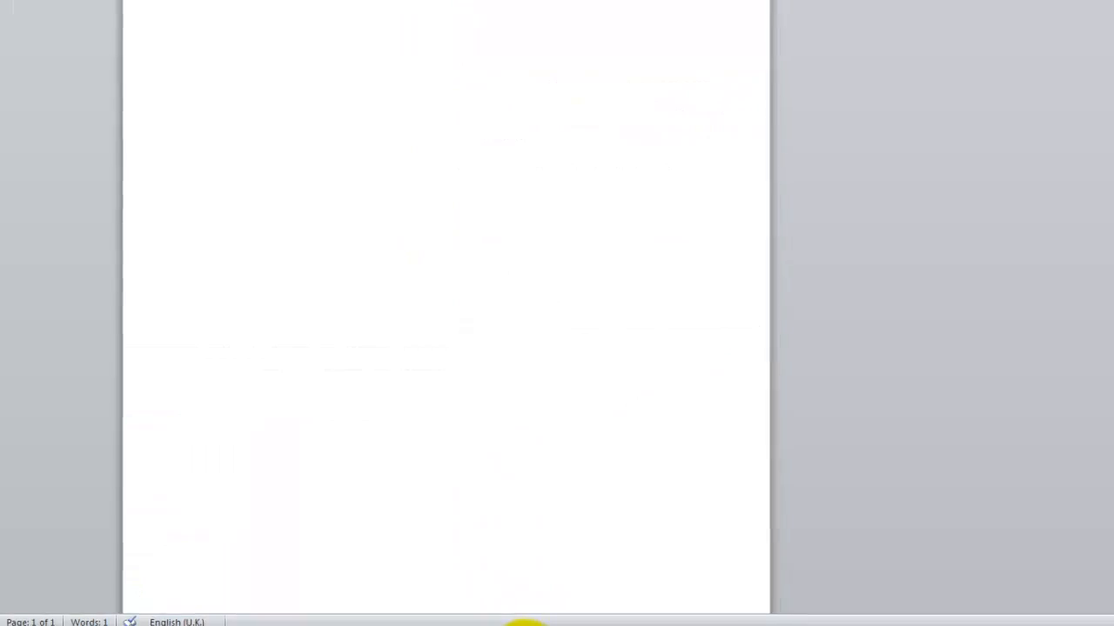
key("ctrl+v")
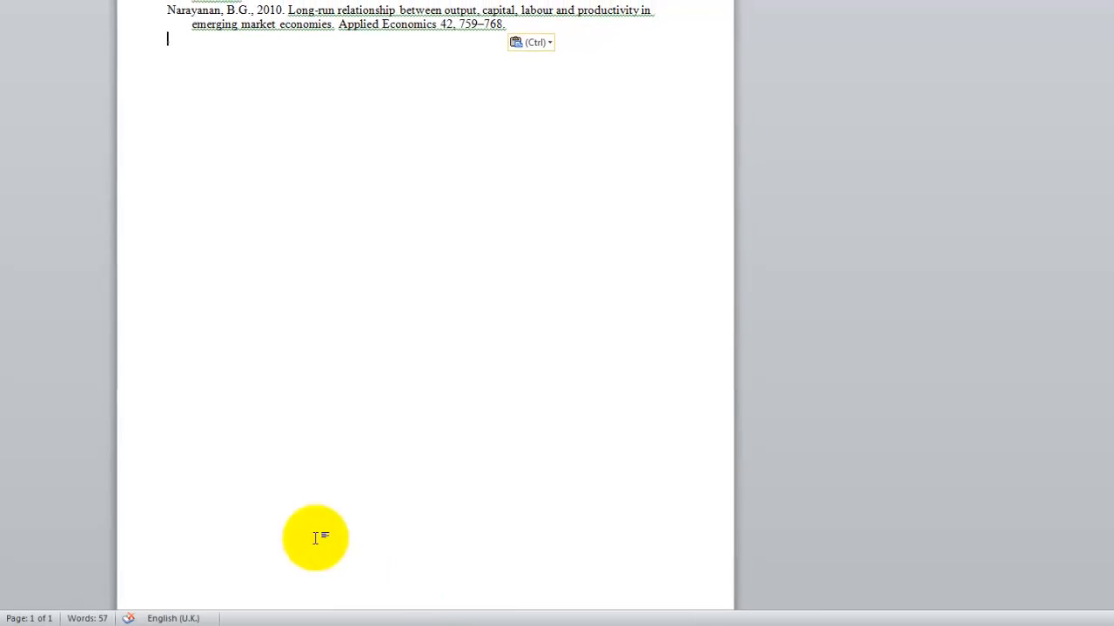